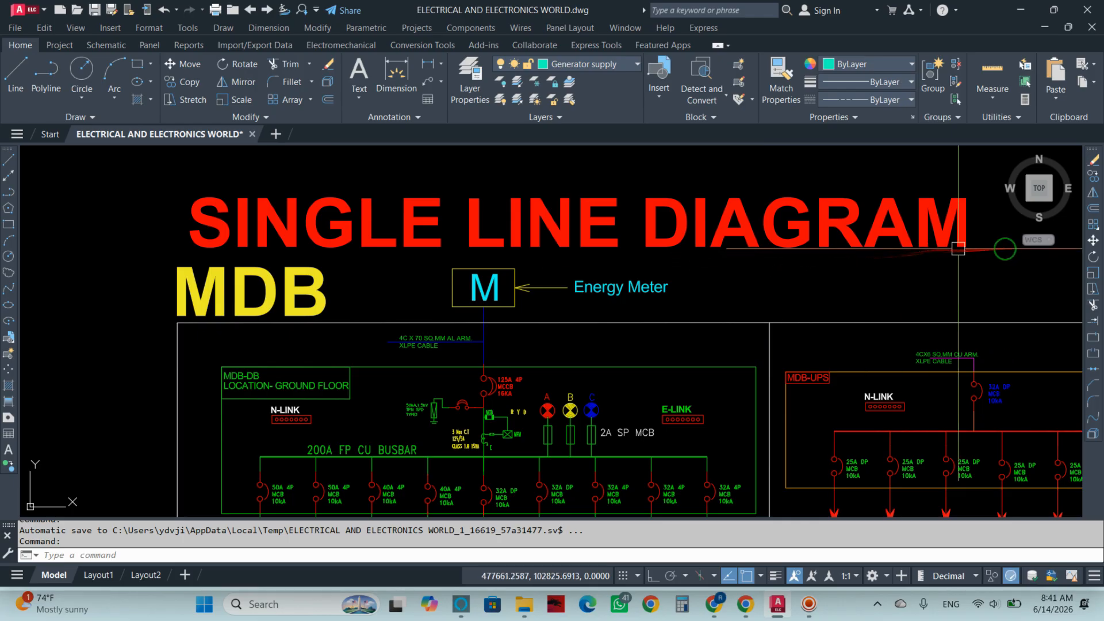
Examine the MDB-DB incoming supply: the energy meter, incoming cable, main MCCB, surge protection device, current transformers and multifunction meter.
mouse_move(503, 322)
middle_mouse_down()
mouse_move(525, 279)
mouse_move(496, 216)
middle_mouse_up()
scroll(496, 250, "up", 2)
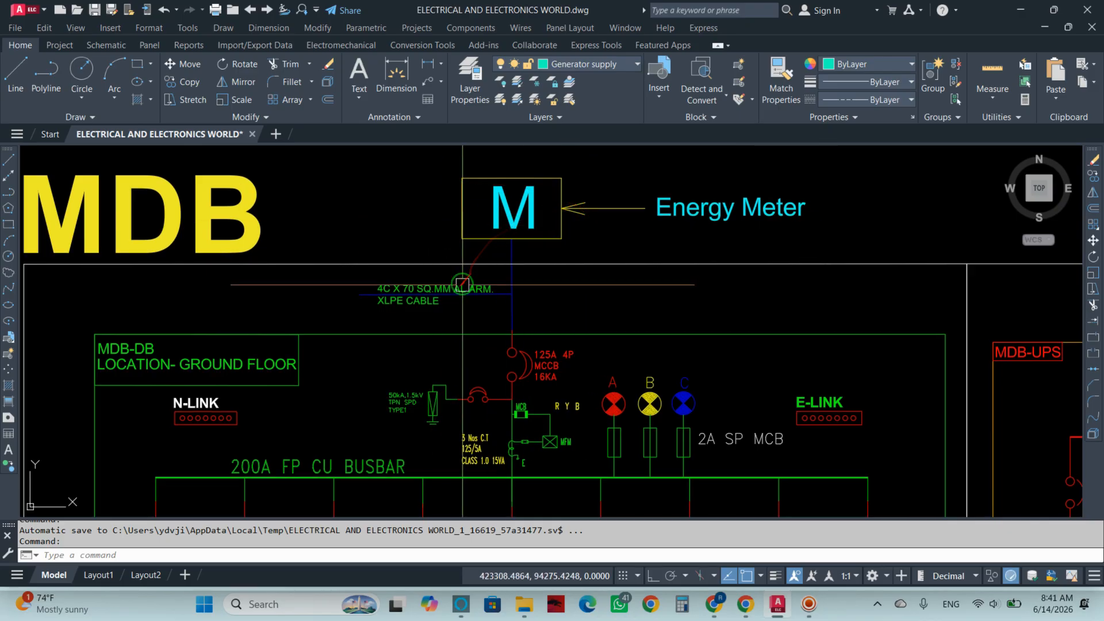
scroll(469, 305, "up", 4)
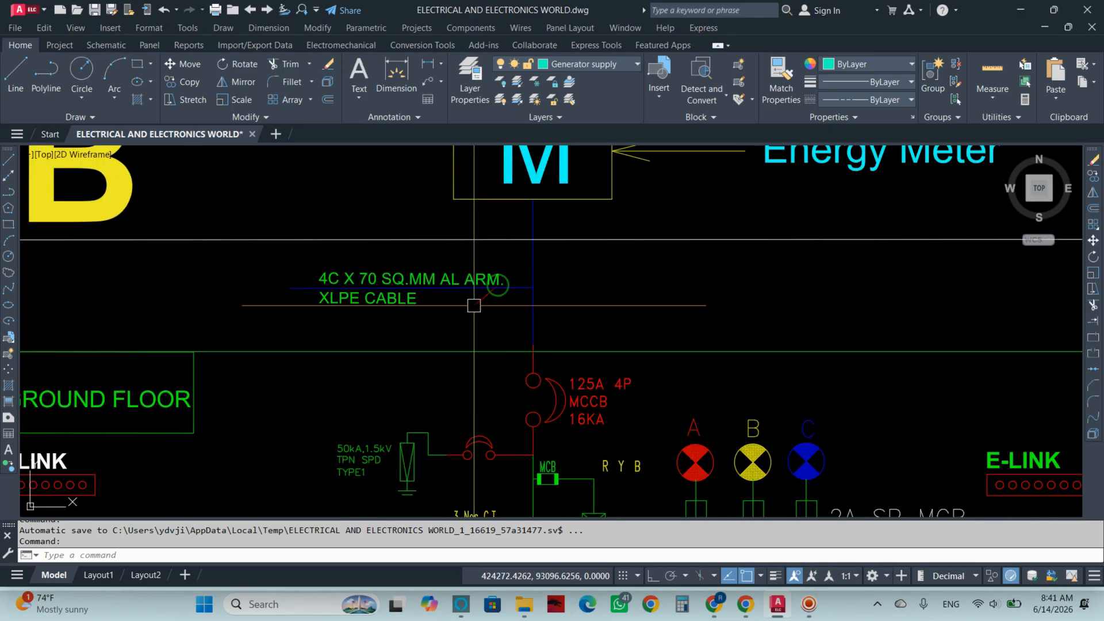
scroll(492, 191, "down", 2)
middle_click_drag(542, 260, 543, 225)
scroll(551, 274, "down", 2)
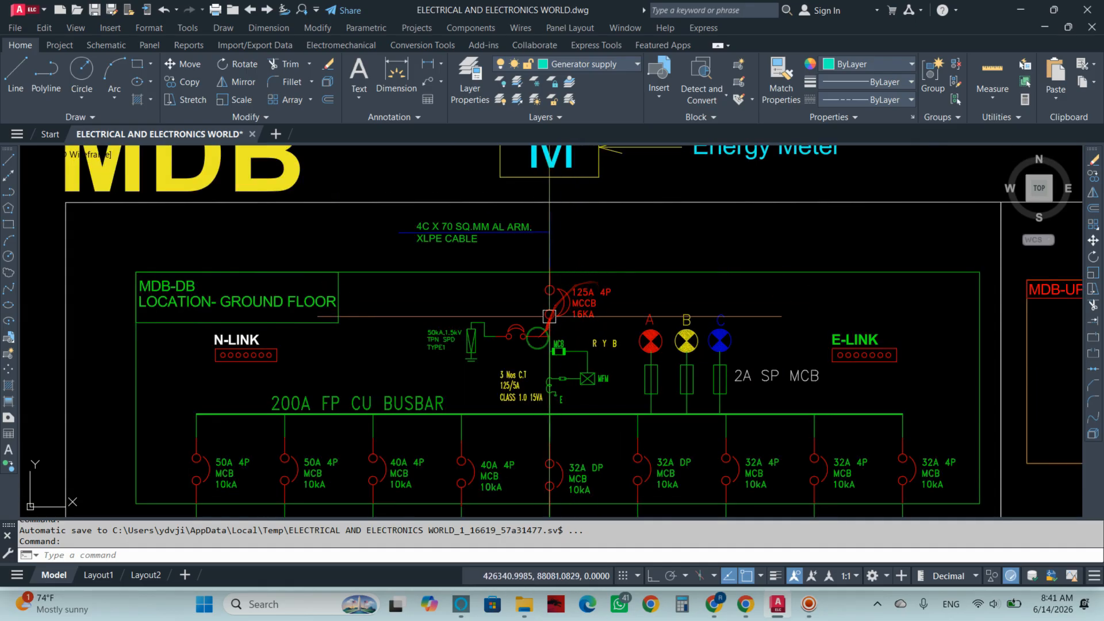
scroll(514, 343, "up", 2)
scroll(426, 330, "up", 4)
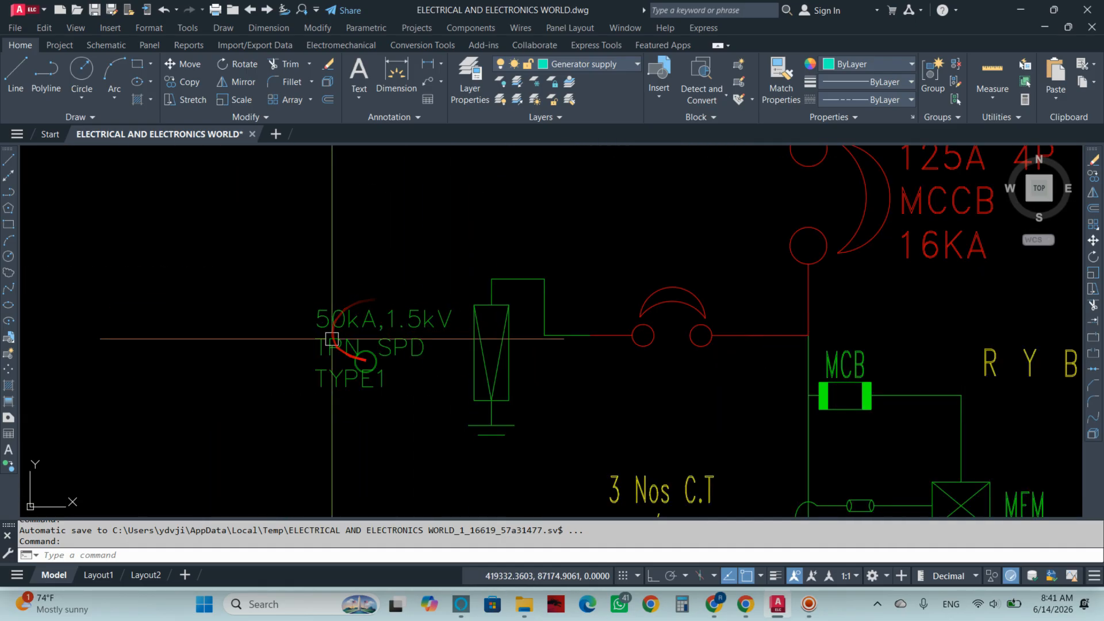
scroll(410, 355, "down", 2)
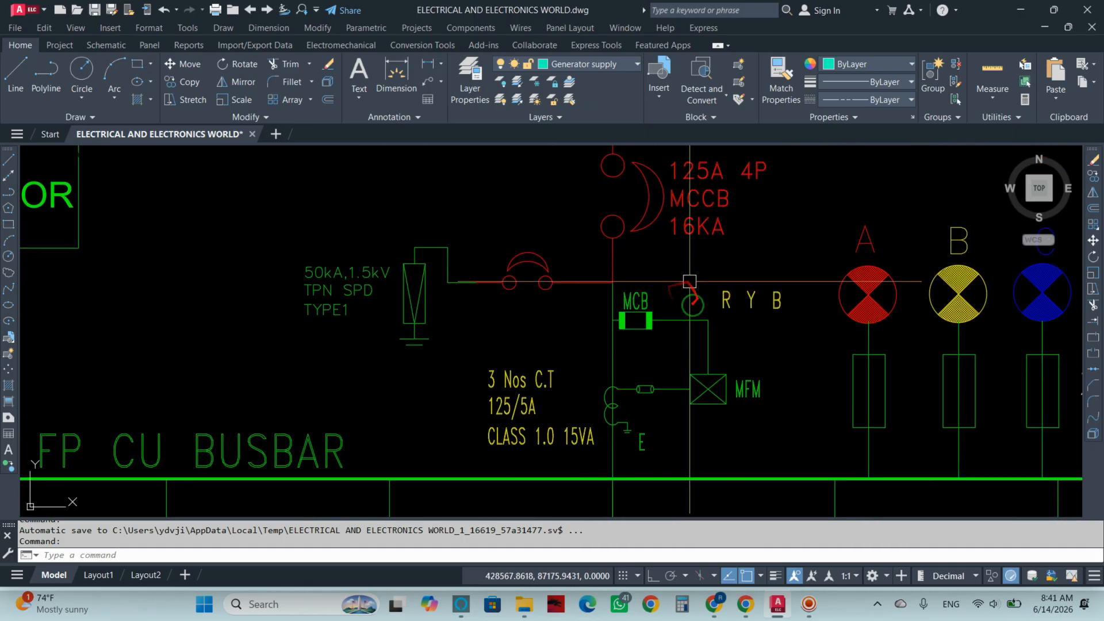
middle_click_drag(639, 332, 649, 273)
scroll(531, 324, "up", 4)
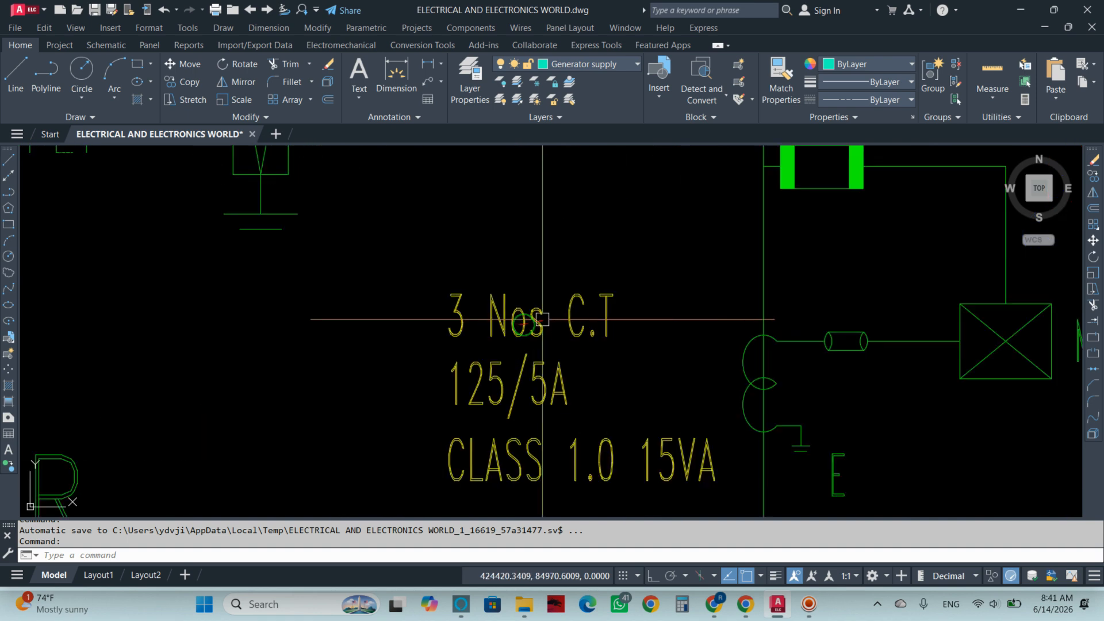
scroll(526, 380, "down", 2)
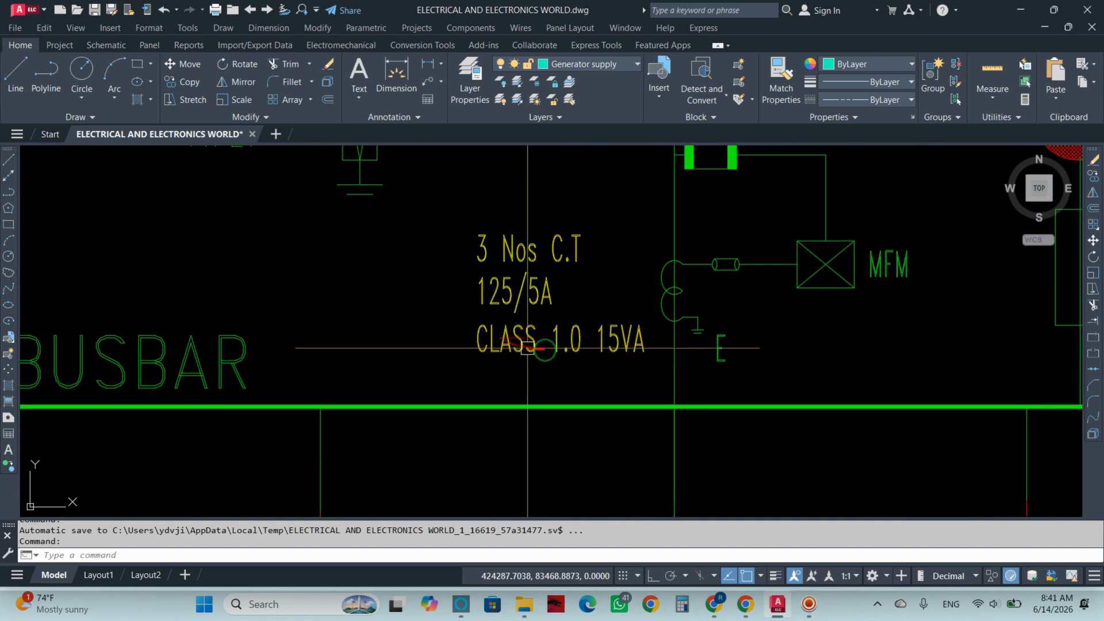
scroll(614, 343, "down", 2)
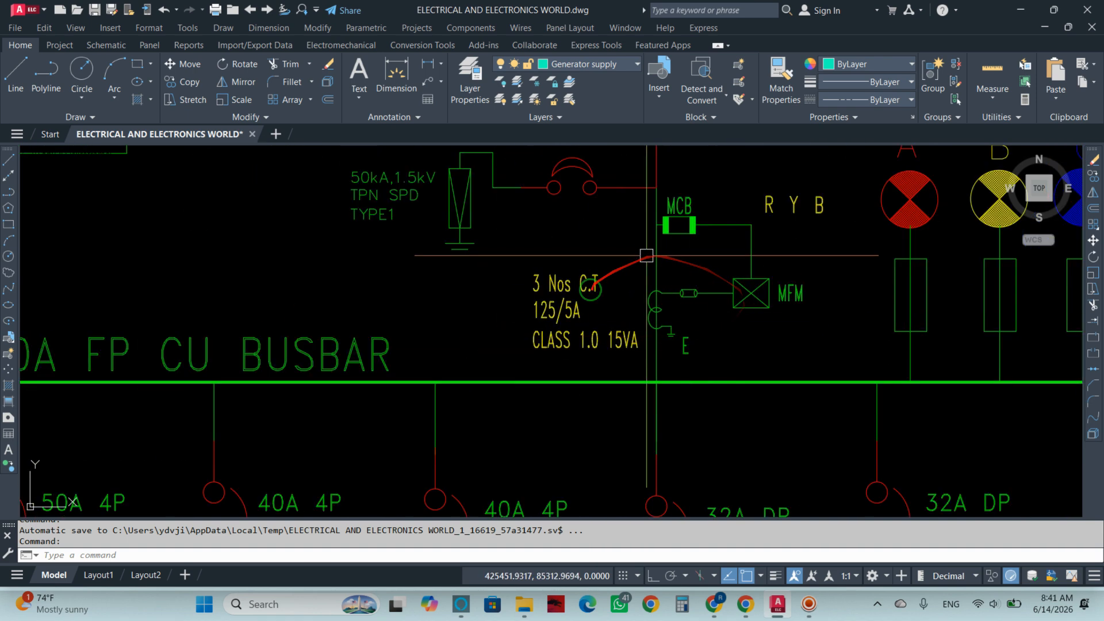
scroll(497, 315, "down", 4)
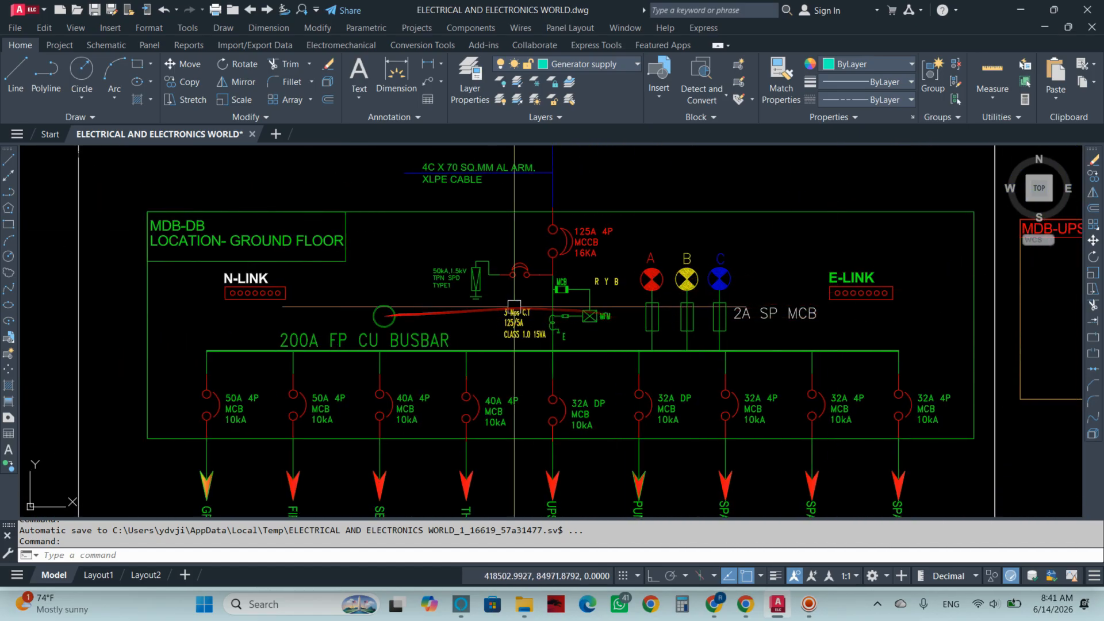
Examine the MDB-DB neutral link, the busbar and the outgoing MCB feeders to the floor DBs, UPS charging, pump and spares.
scroll(351, 342, "up", 2)
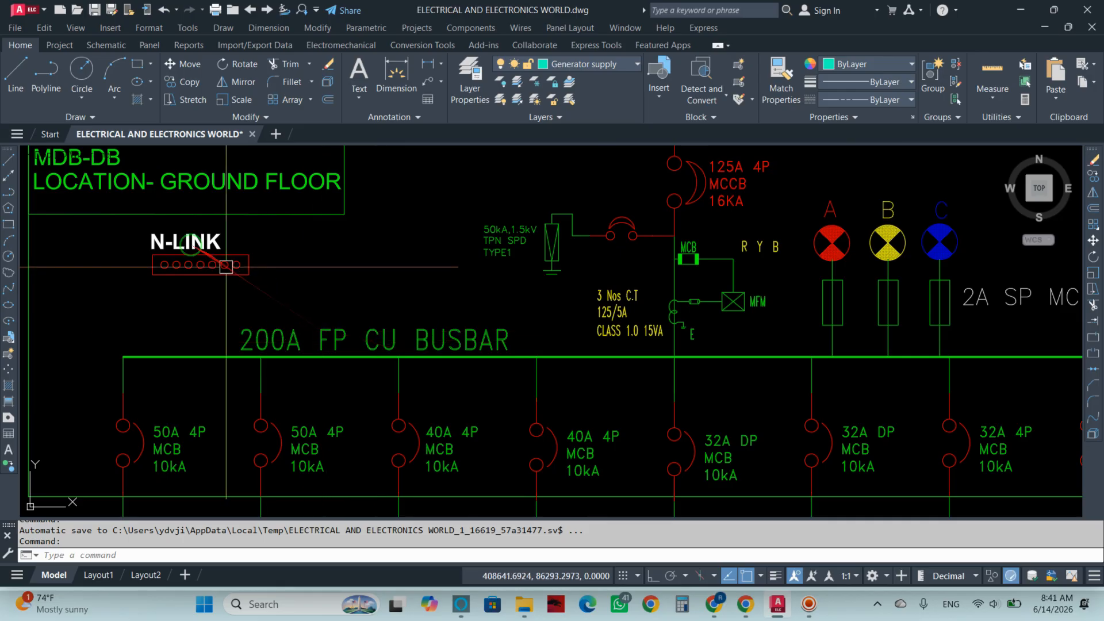
scroll(306, 318, "down", 2)
middle_click_drag(392, 323, 414, 239)
scroll(374, 276, "down", 2)
mouse_move(327, 286)
middle_mouse_down()
mouse_move(431, 257)
mouse_move(446, 290)
mouse_move(345, 293)
middle_mouse_up()
scroll(430, 257, "up", 2)
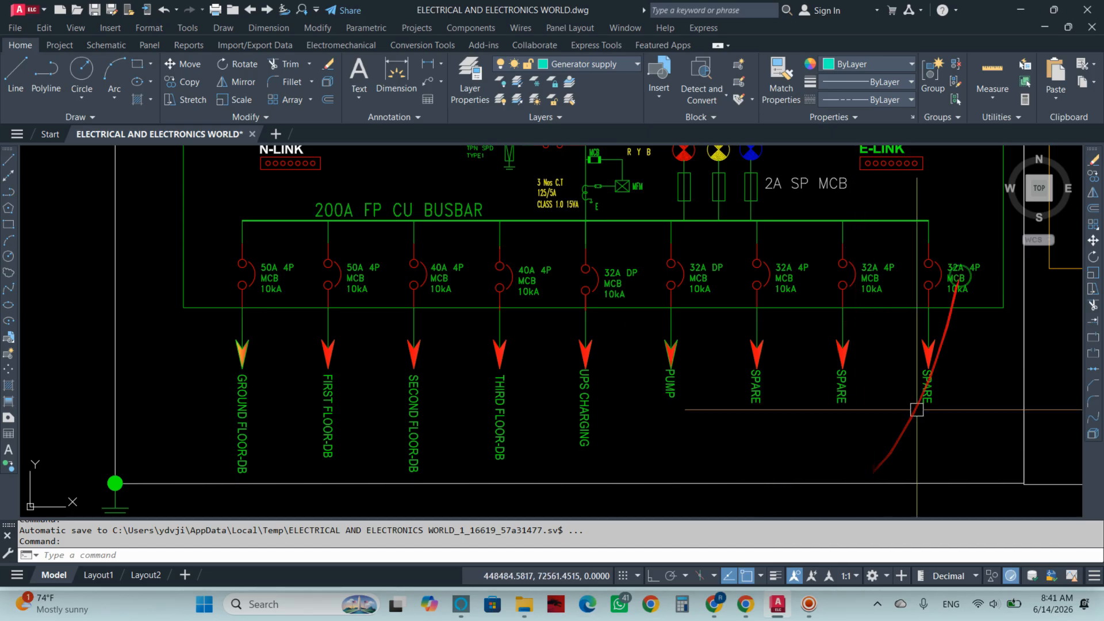
scroll(926, 380, "down", 8)
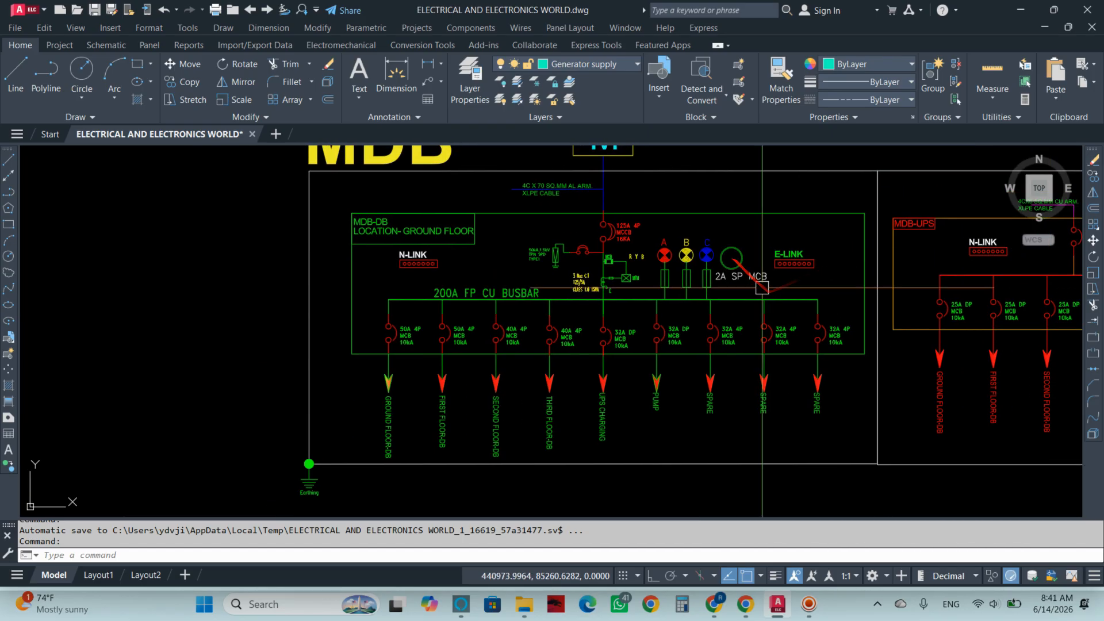
Examine the MDB-UPS panel's incoming cable, main MCB, neutral link and outgoing MCB feeders to the floor DBs and spares.
mouse_move(662, 245)
middle_mouse_down()
mouse_move(688, 248)
mouse_move(635, 262)
middle_mouse_up()
middle_click_drag(719, 273, 580, 251)
scroll(762, 233, "up", 2)
scroll(684, 253, "up", 4)
middle_click_drag(710, 246, 749, 218)
mouse_move(661, 290)
middle_mouse_down()
mouse_move(624, 283)
mouse_move(617, 270)
middle_mouse_up()
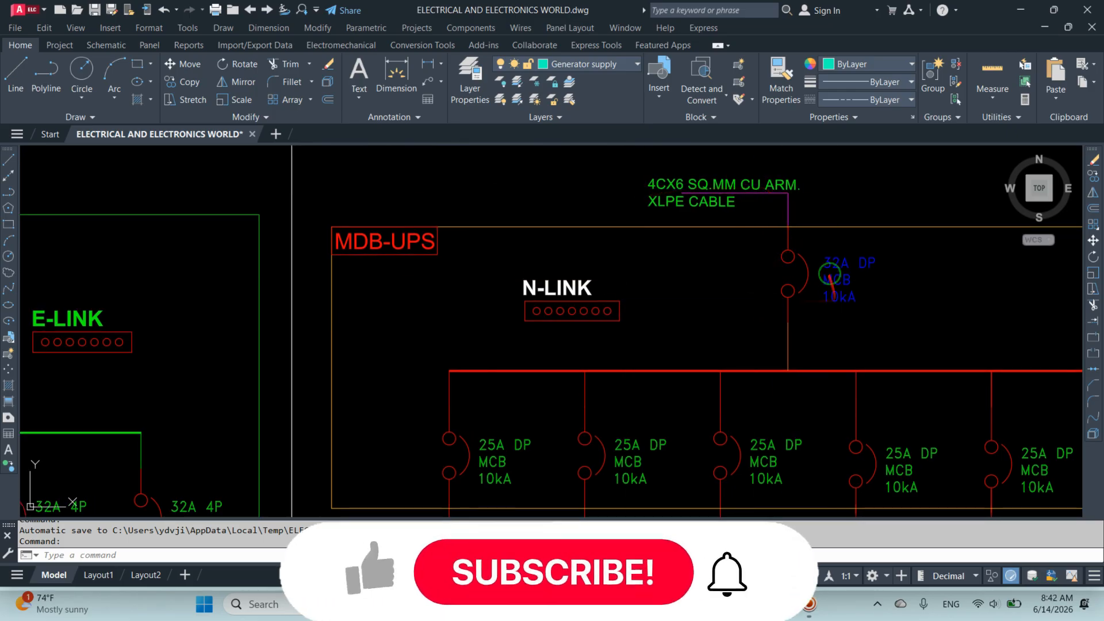
middle_click_drag(830, 274, 784, 239)
middle_click_drag(571, 289, 616, 247)
middle_click_drag(650, 330, 595, 231)
scroll(594, 231, "down", 2)
middle_click_drag(703, 296, 680, 283)
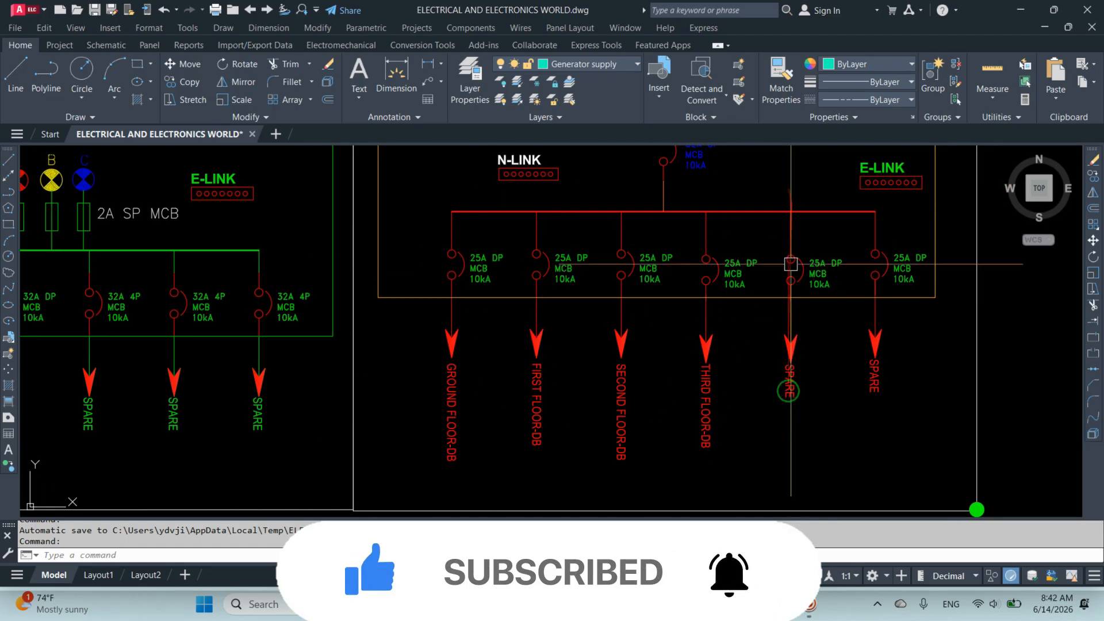
scroll(834, 333, "down", 5)
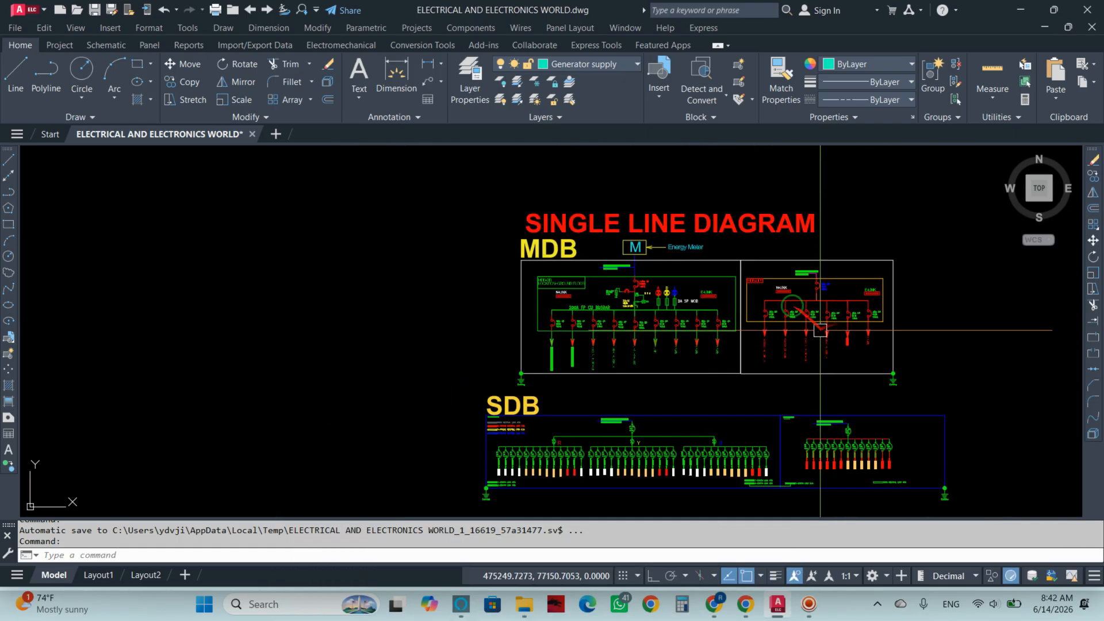
Trace the MDB ground floor feeder to the ground floor SDB and examine its incoming cable, FP MCB and phase DP MCBs.
middle_click_drag(820, 330, 801, 323)
middle_click_drag(703, 348, 702, 343)
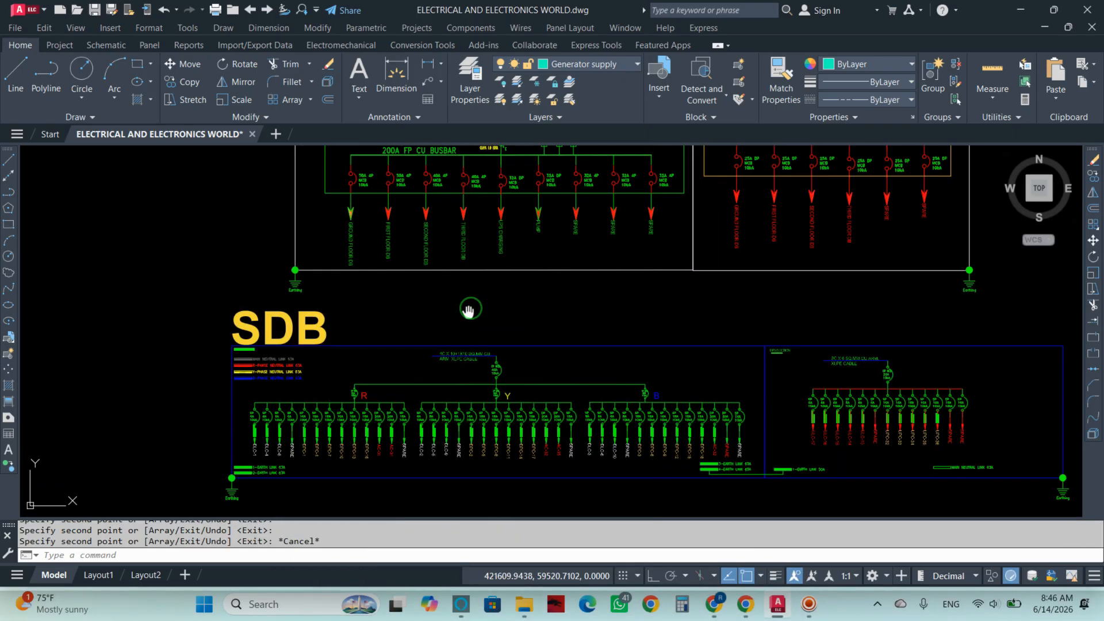
key("Escape")
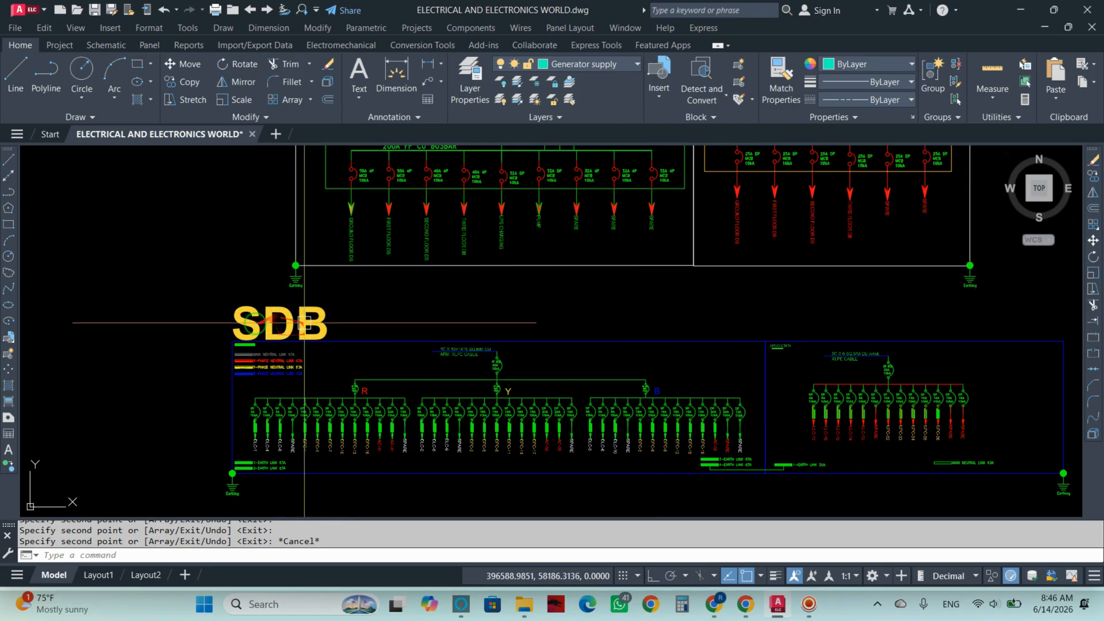
mouse_move(340, 332)
middle_mouse_down()
mouse_move(325, 303)
mouse_move(374, 305)
mouse_move(328, 353)
middle_mouse_up()
scroll(284, 197, "up", 5)
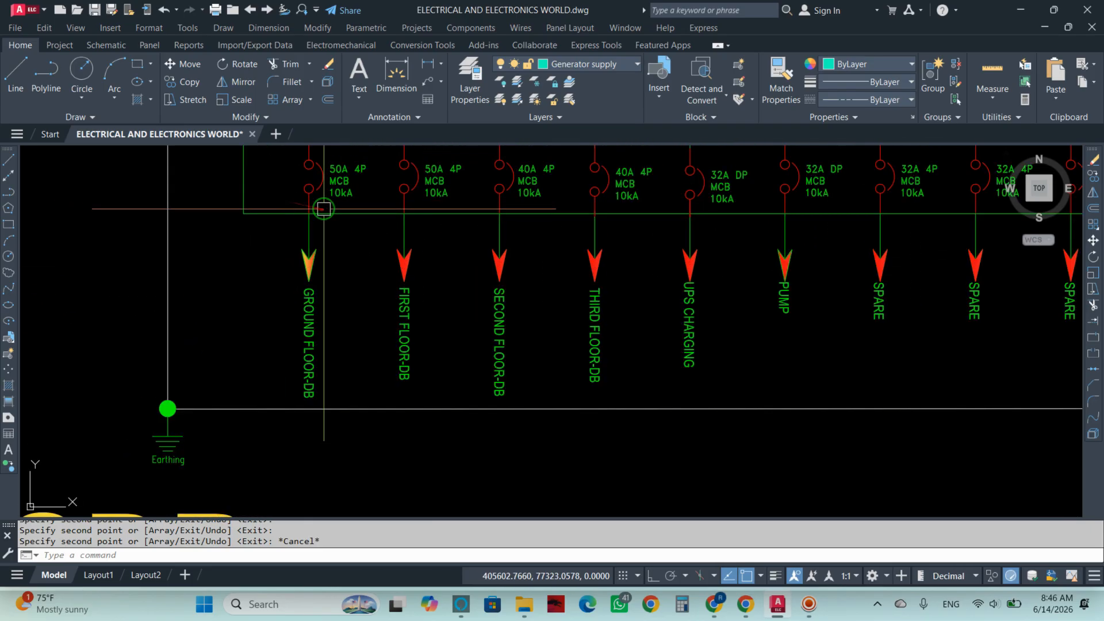
middle_click_drag(353, 382, 368, 229)
scroll(374, 237, "down", 4)
middle_click_drag(385, 360, 387, 253)
scroll(486, 255, "up", 2)
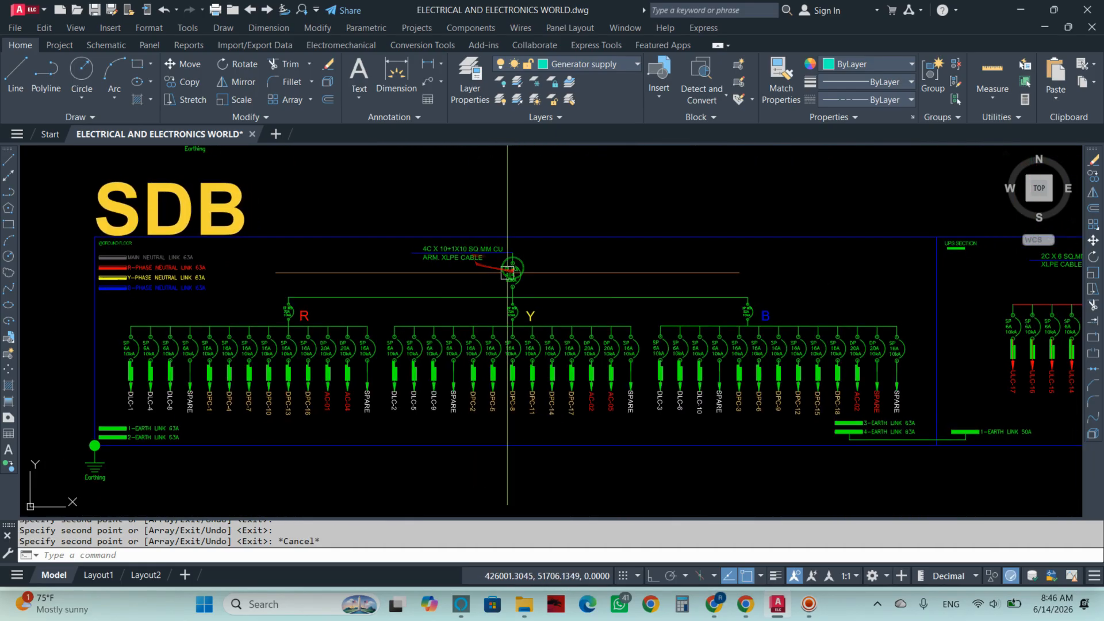
scroll(422, 238, "up", 6)
middle_click_drag(509, 331, 510, 285)
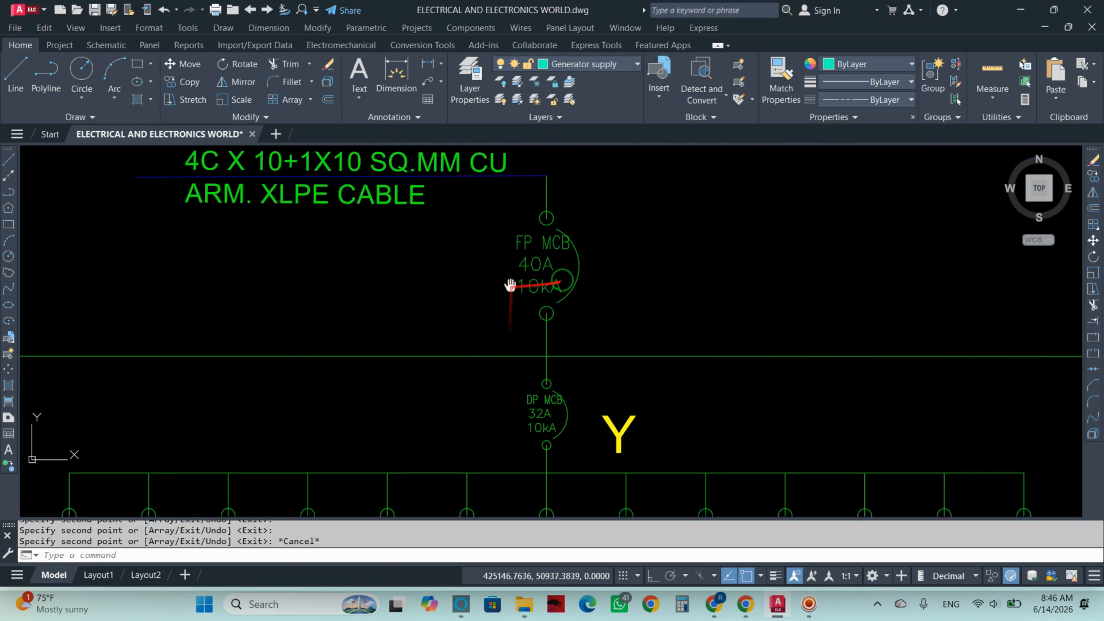
scroll(520, 278, "down", 4)
scroll(556, 315, "up", 2)
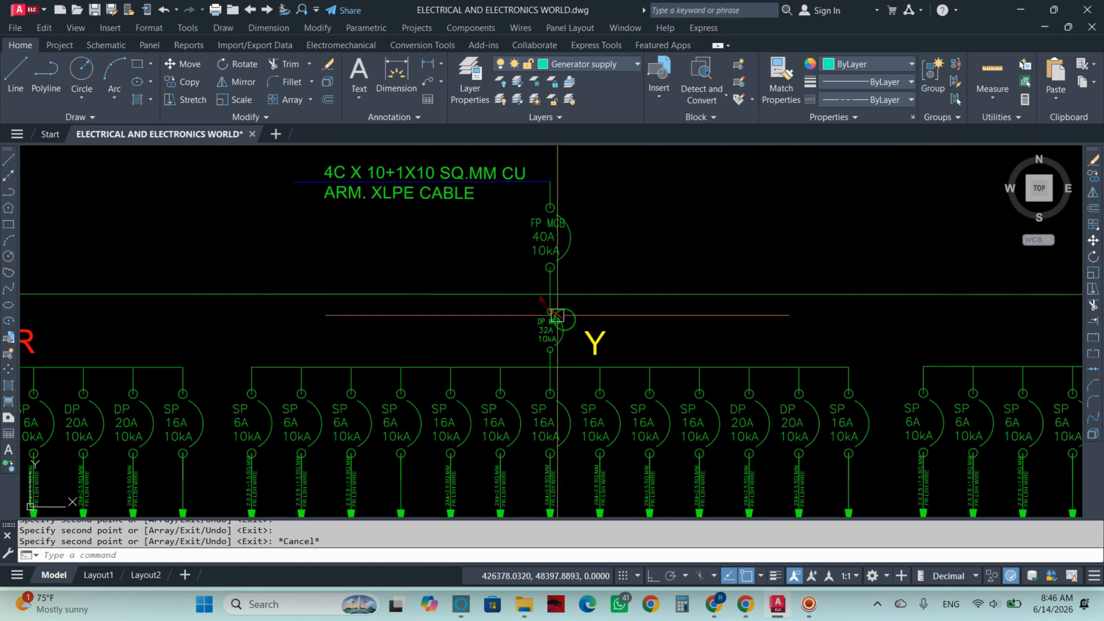
scroll(548, 321, "down", 4)
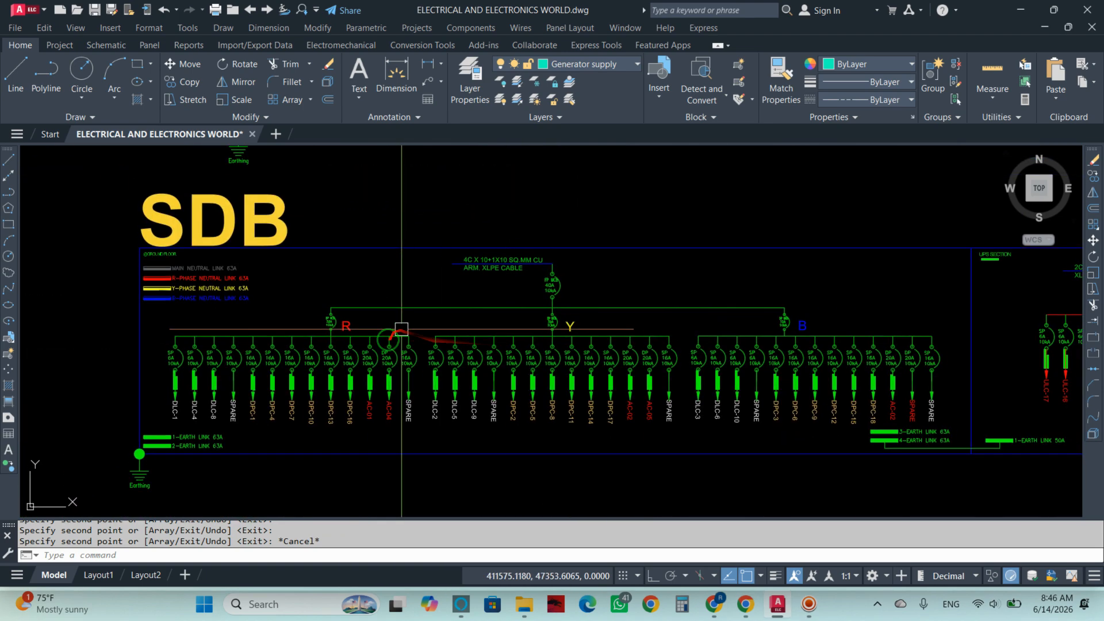
Examine the ground floor SDB's neutral links and the outgoing lighting, power, AC and spare circuits on the R, Y and B phases.
scroll(161, 345, "up", 2)
middle_click_drag(180, 357, 229, 315)
middle_click_drag(264, 272, 259, 320)
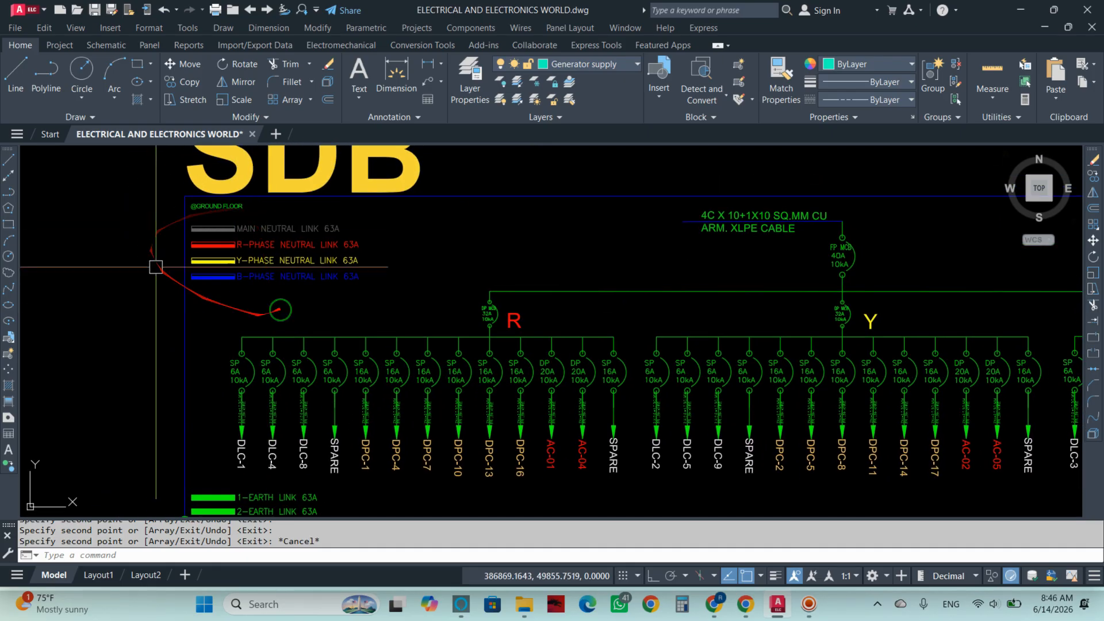
middle_click_drag(246, 376, 235, 286)
scroll(235, 285, "up", 4)
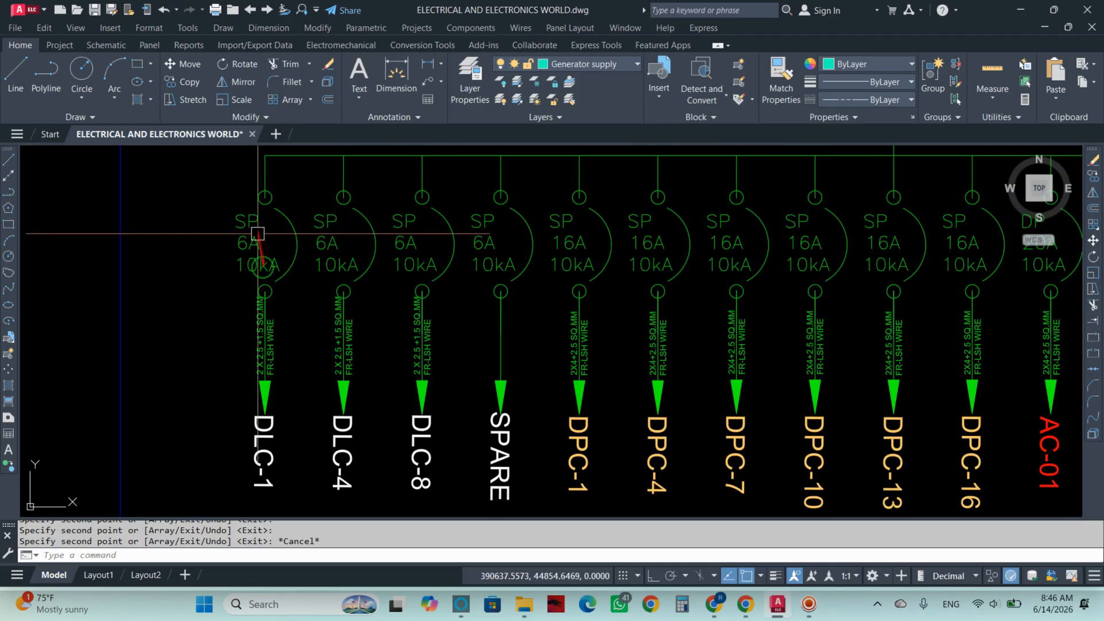
scroll(276, 298, "down", 2)
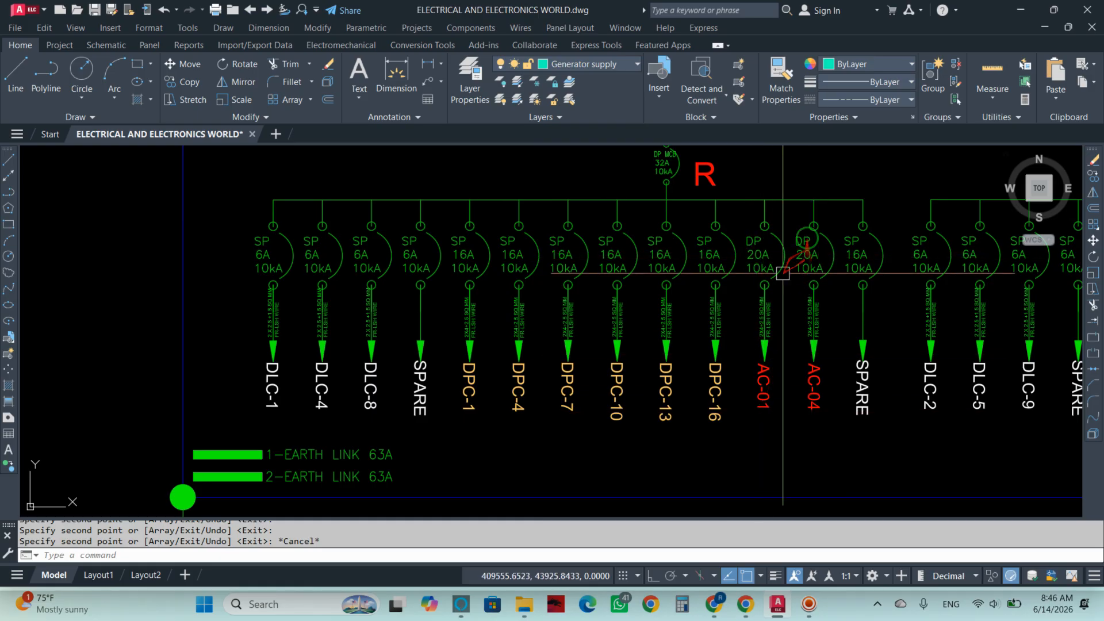
scroll(850, 353, "down", 3)
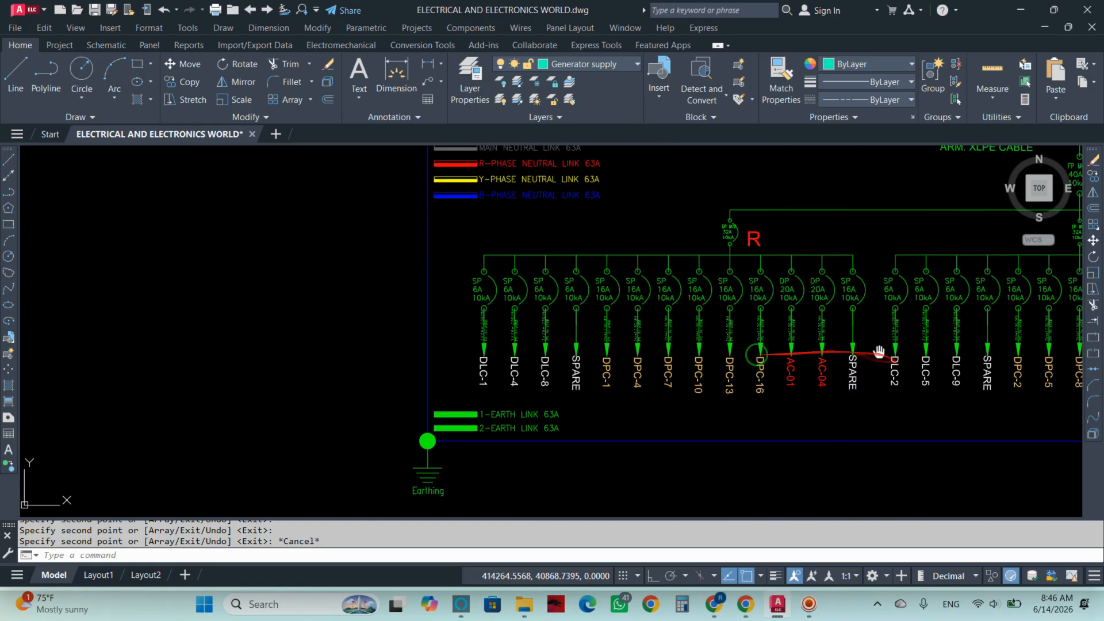
mouse_move(797, 358)
middle_mouse_down()
mouse_move(573, 357)
mouse_move(602, 363)
middle_mouse_up()
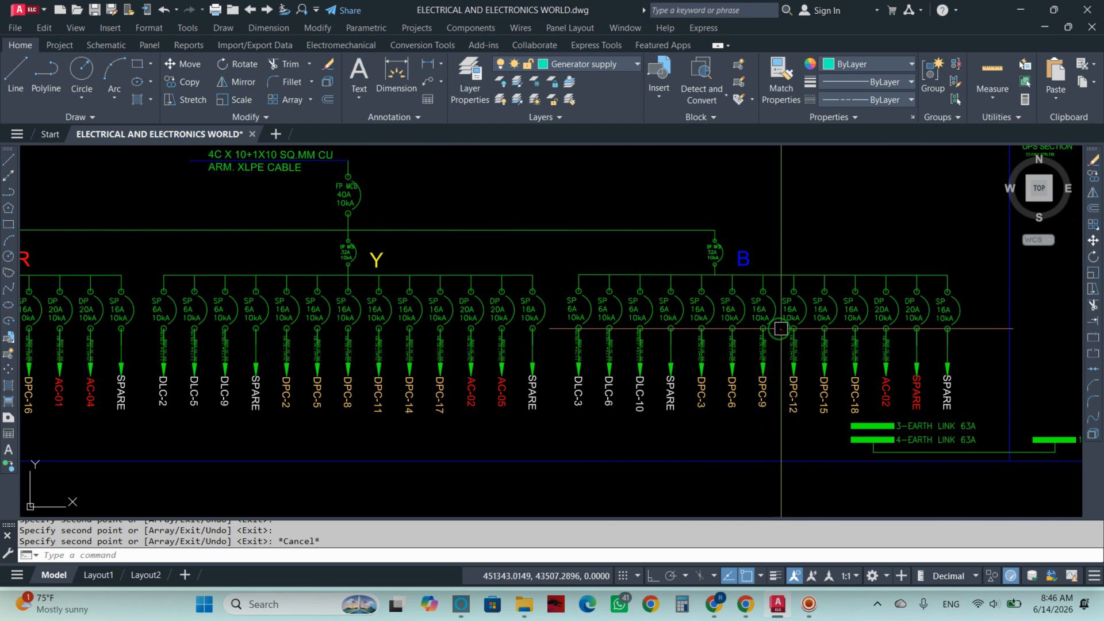
Examine the ground floor SDB's UPS section, covering its incoming cable, main MCB and outgoing ULC, UPC and spare circuits.
scroll(780, 329, "down", 3)
scroll(564, 266, "up", 5)
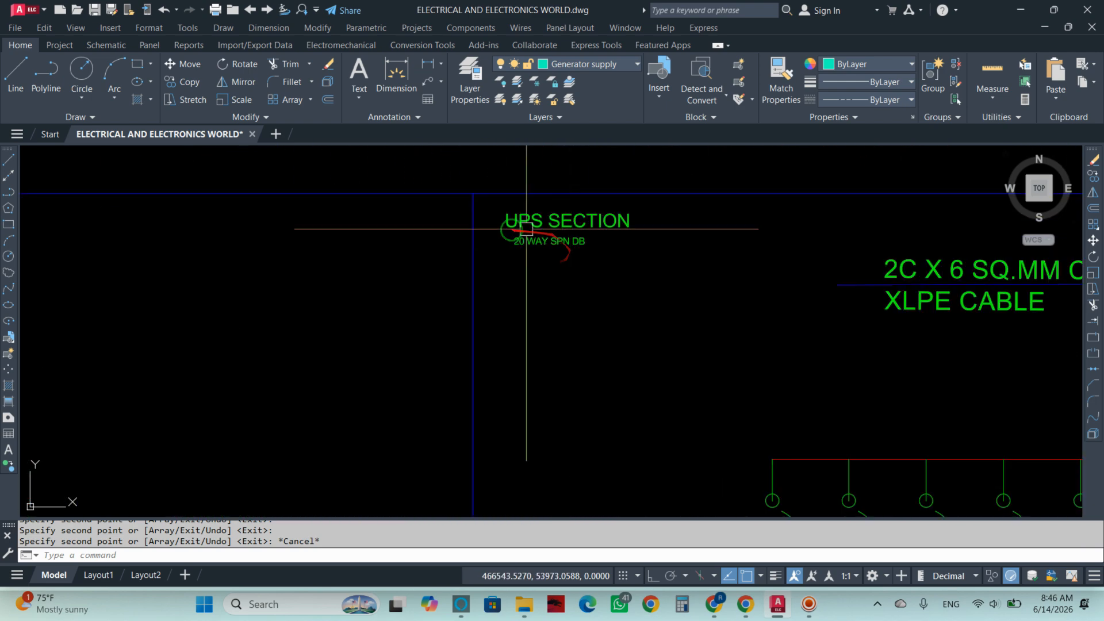
scroll(624, 259, "down", 4)
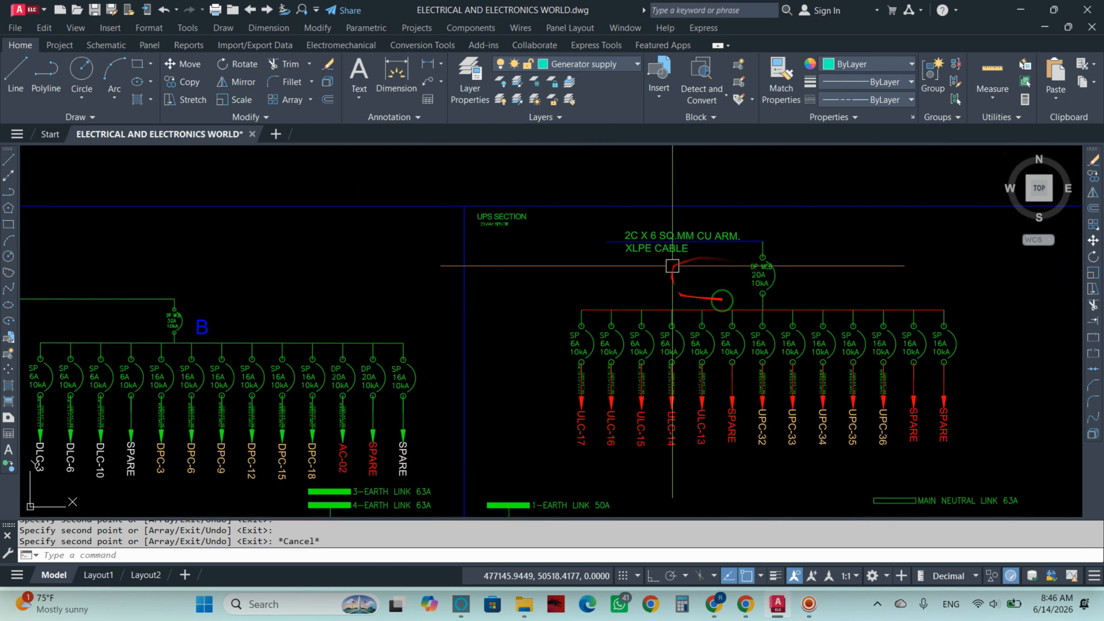
scroll(762, 274, "up", 4)
middle_click_drag(661, 396, 660, 199)
scroll(646, 252, "down", 4)
scroll(549, 241, "up", 2)
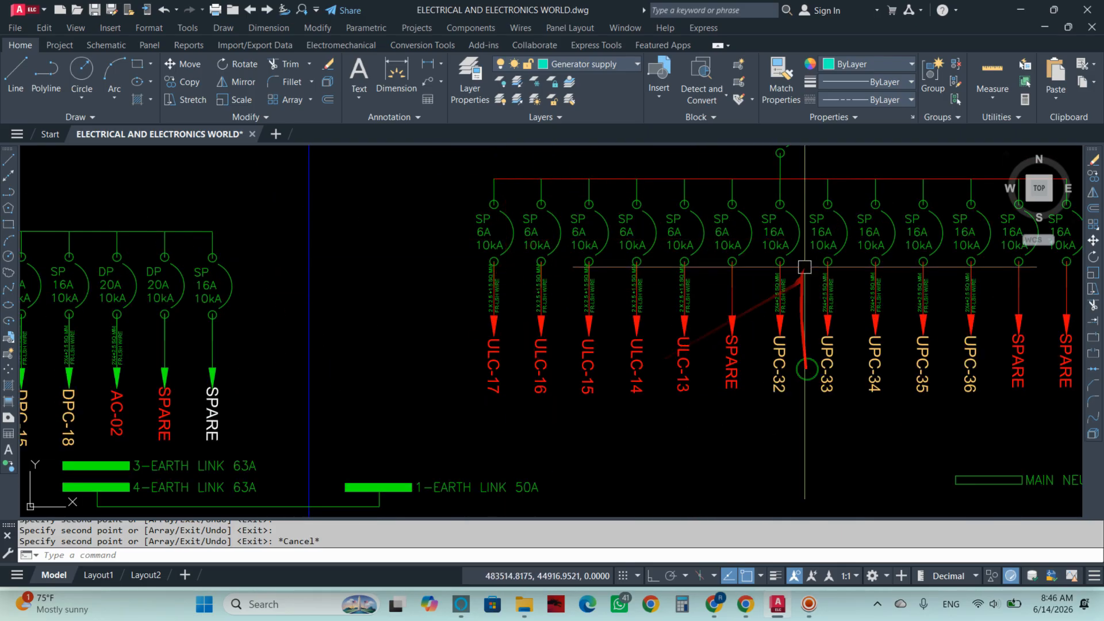
mouse_move(856, 364)
middle_mouse_down()
mouse_move(657, 366)
mouse_move(602, 394)
middle_mouse_up()
scroll(854, 300, "down", 9)
Examine the first floor DB feeder and its MCB on the MDB-DB busbar.
scroll(629, 301, "up", 2)
scroll(582, 277, "up", 4)
scroll(608, 389, "down", 4)
middle_click_drag(623, 264, 604, 308)
scroll(620, 298, "up", 4)
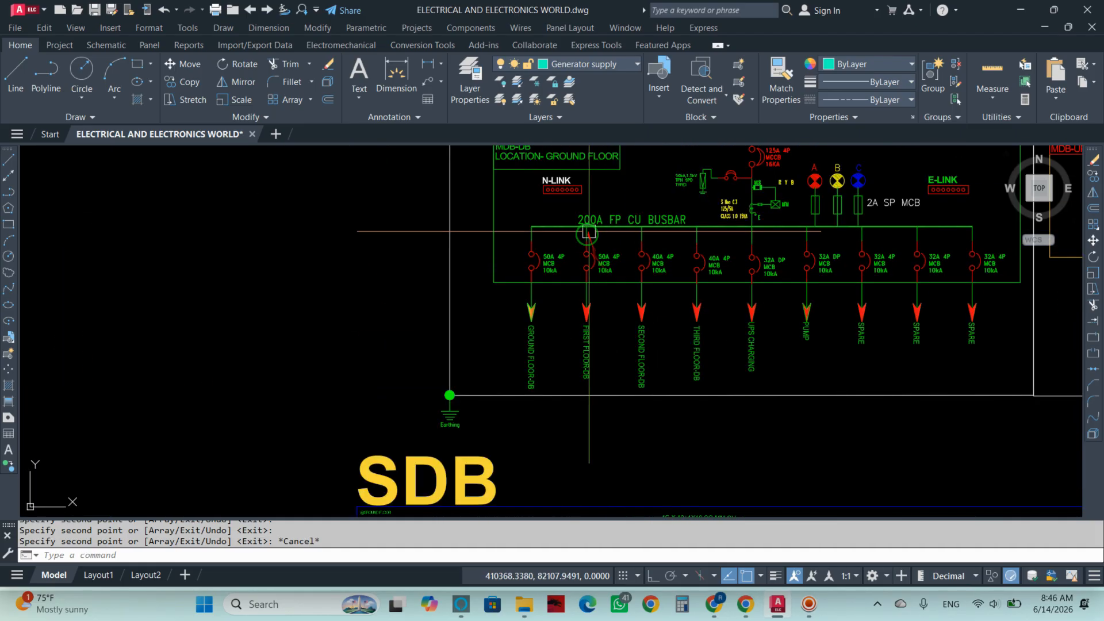
scroll(578, 375, "up", 5)
scroll(608, 334, "down", 5)
Examine the first floor SDB's main and phase neutral links, incoming cable, FP MCB and Y-phase DP MCB.
scroll(612, 247, "down", 8)
middle_click_drag(650, 359, 645, 279)
scroll(595, 300, "up", 8)
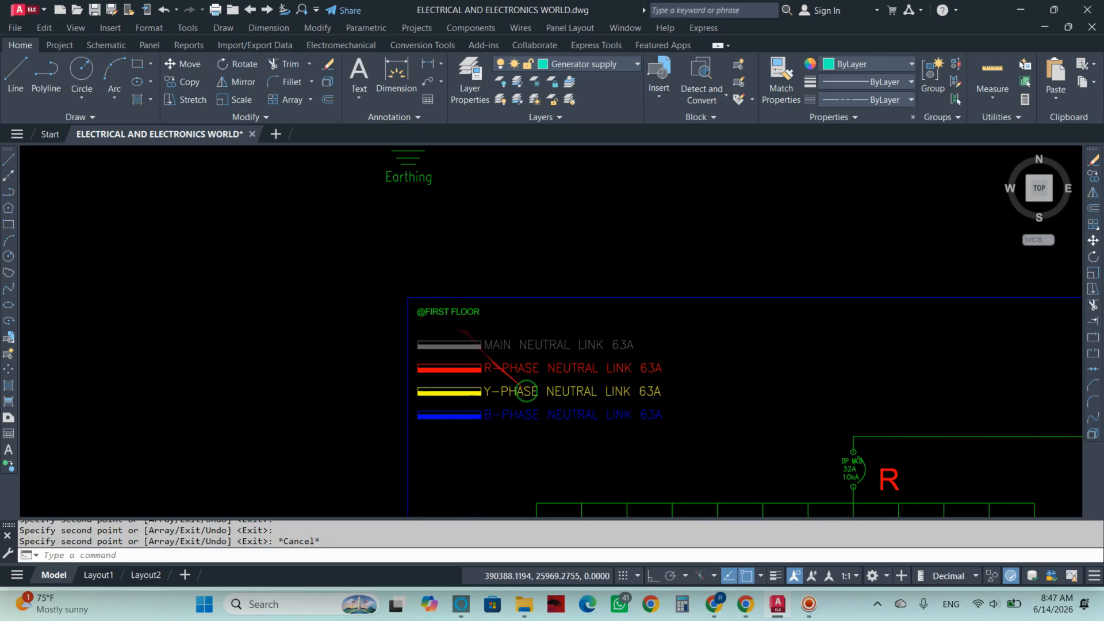
scroll(520, 374, "down", 2)
scroll(511, 350, "up", 4)
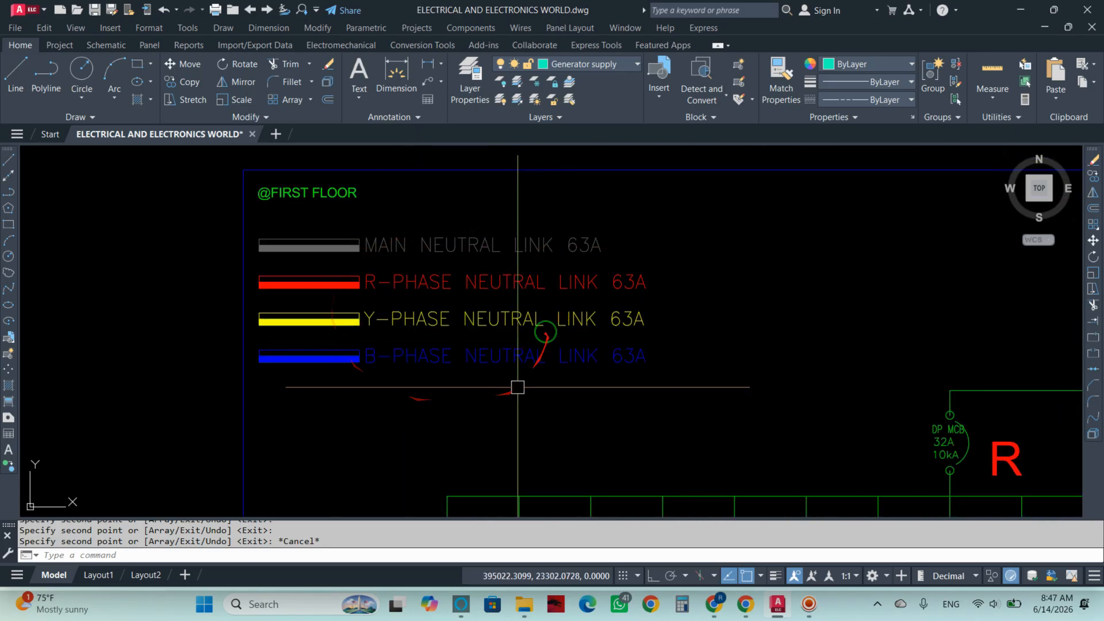
scroll(729, 335, "down", 4)
scroll(767, 370, "up", 6)
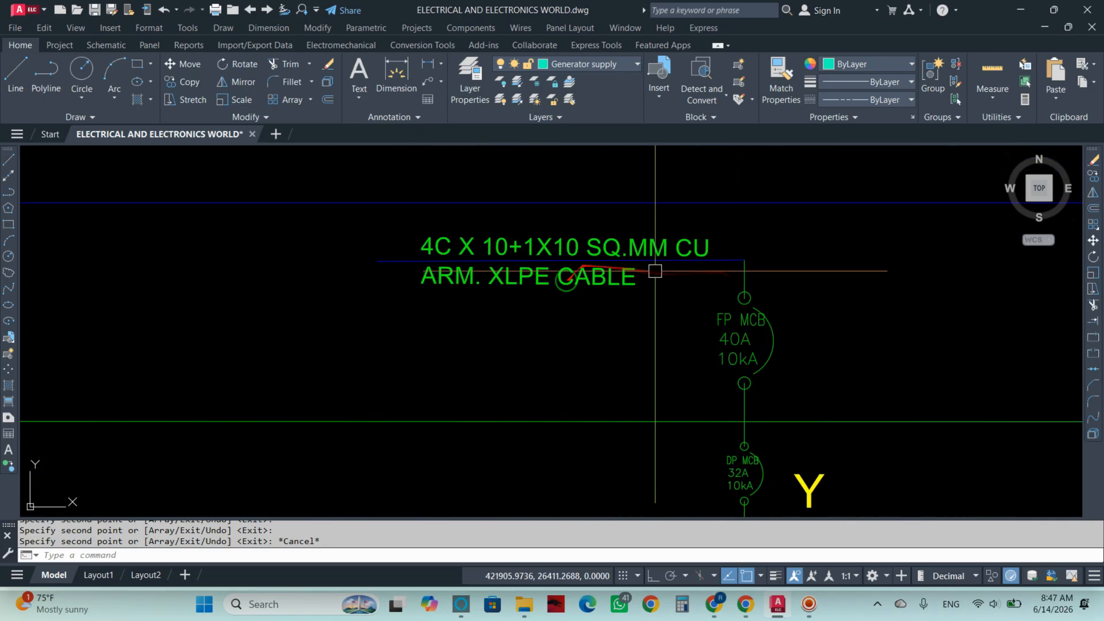
scroll(589, 284, "down", 3)
scroll(698, 363, "up", 4)
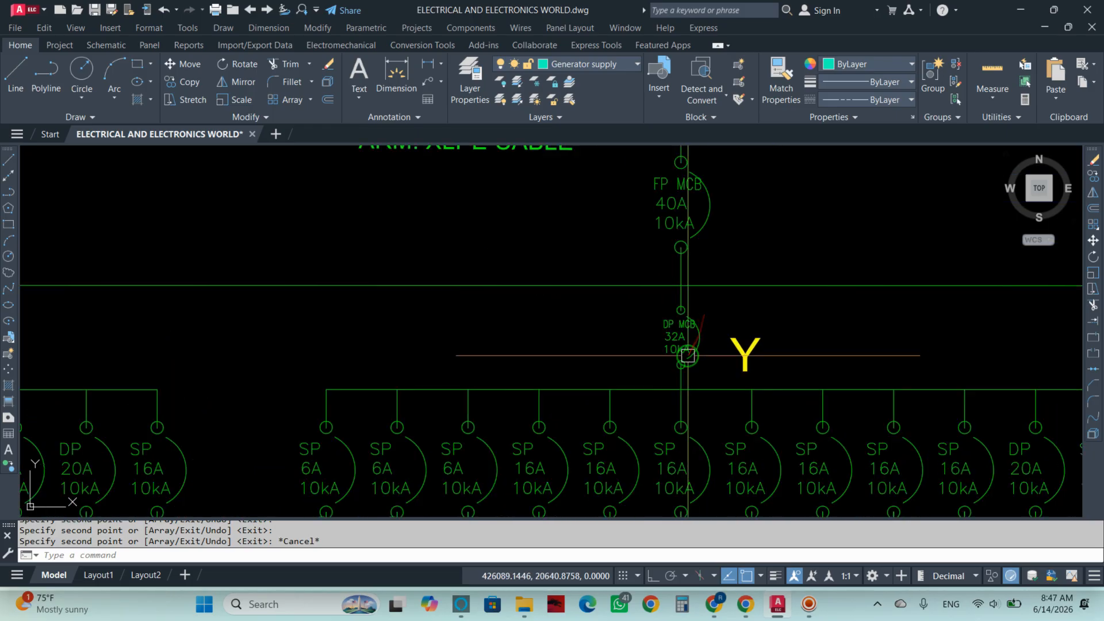
Examine the first floor SDB's outgoing lighting, power, AC and spare circuits on the R, Y and B phases.
scroll(711, 319, "down", 3)
scroll(473, 315, "up", 3)
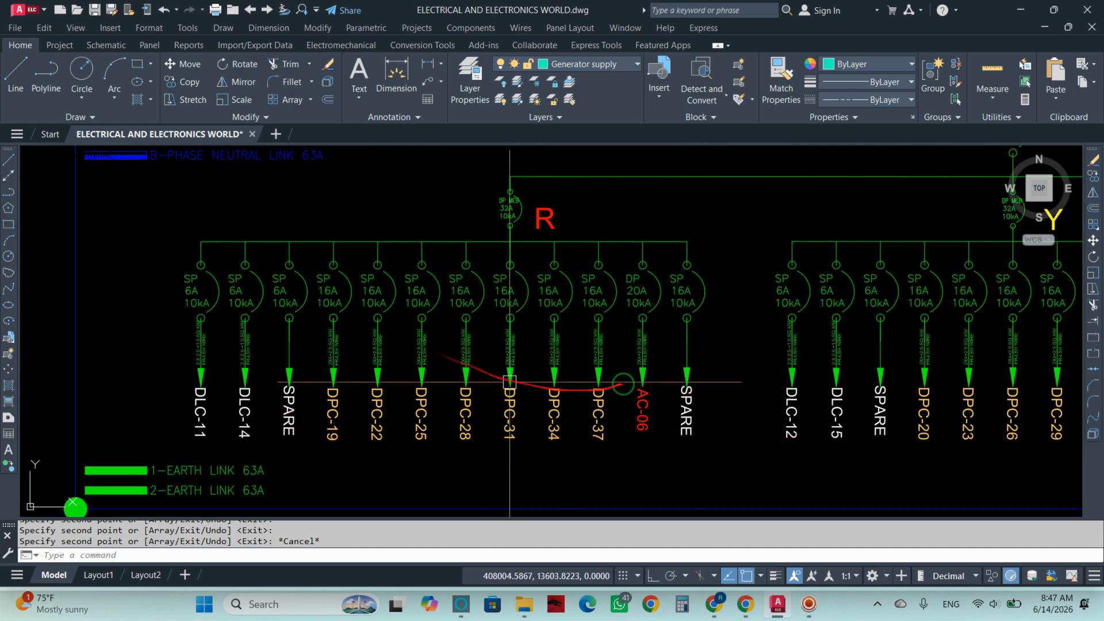
mouse_move(784, 386)
middle_mouse_down()
mouse_move(419, 394)
mouse_move(365, 382)
middle_mouse_up()
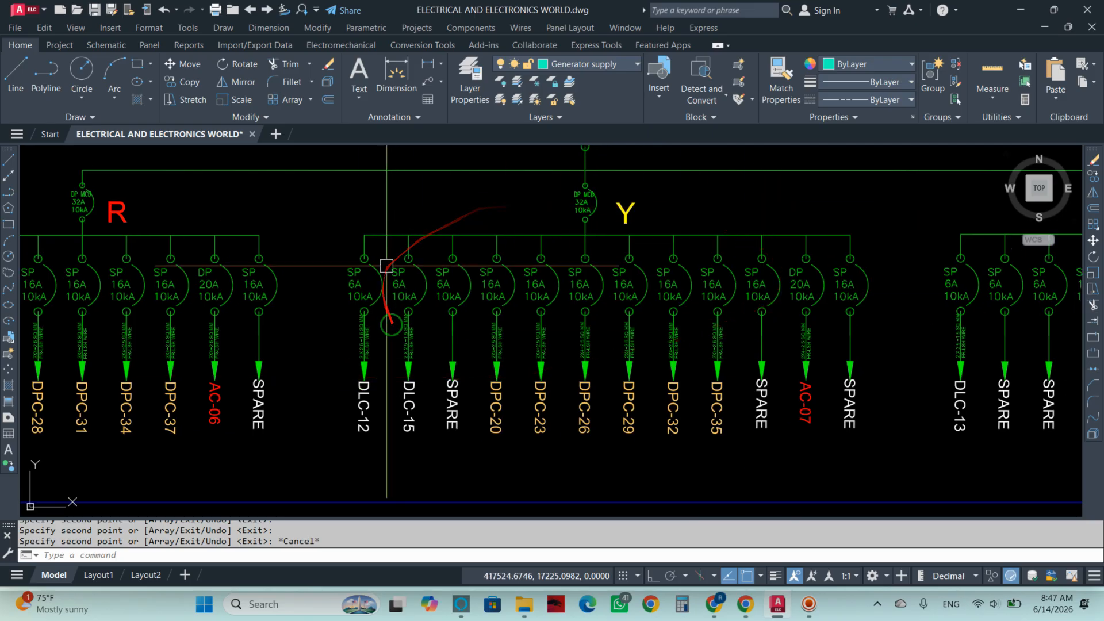
middle_click_drag(871, 391, 319, 399)
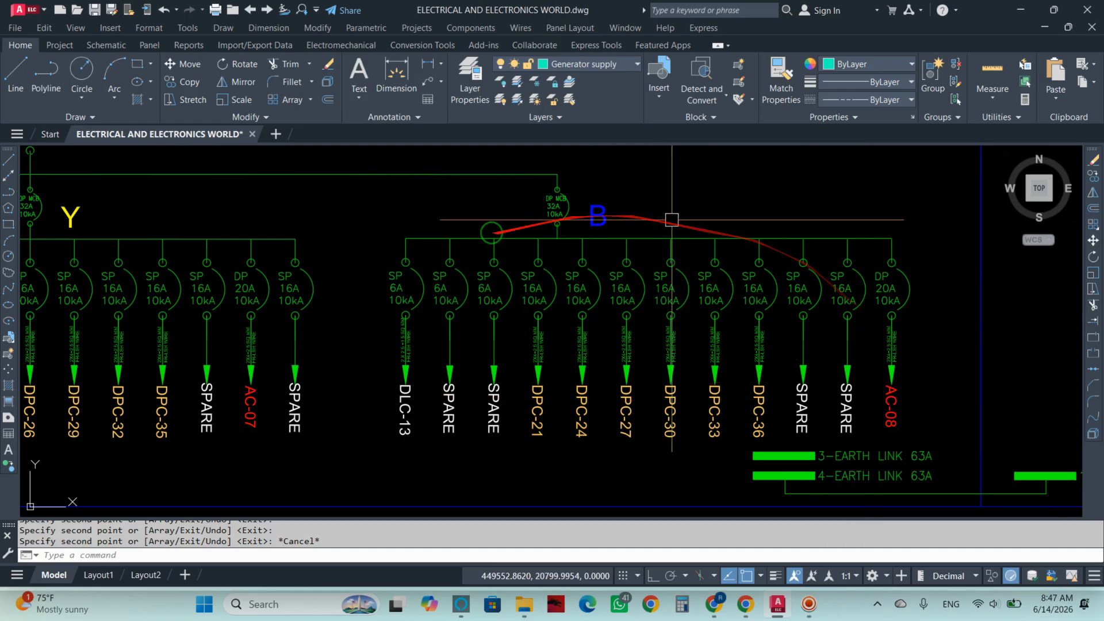
Examine the first floor SDB's UPS section, covering its incoming cable, DP MCB and outgoing ULC, UPC and spare circuits.
scroll(815, 321, "down", 8)
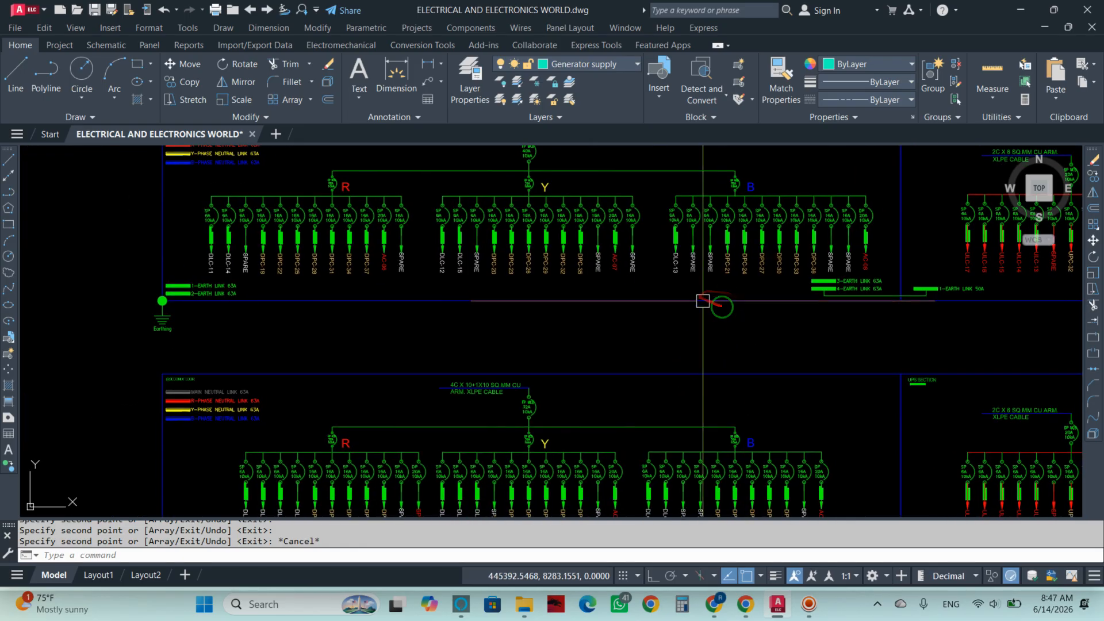
scroll(734, 286, "up", 3)
scroll(734, 286, "up", 2)
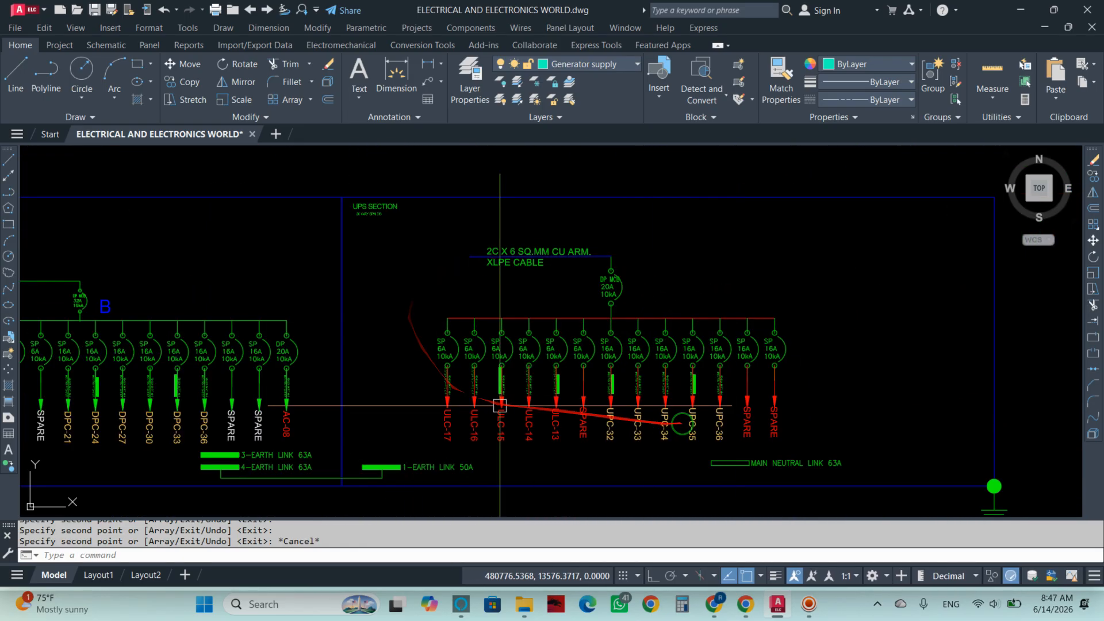
Examine the second floor DB feeder and its MCB on the MDB busbar.
scroll(811, 357, "down", 6)
scroll(634, 235, "up", 8)
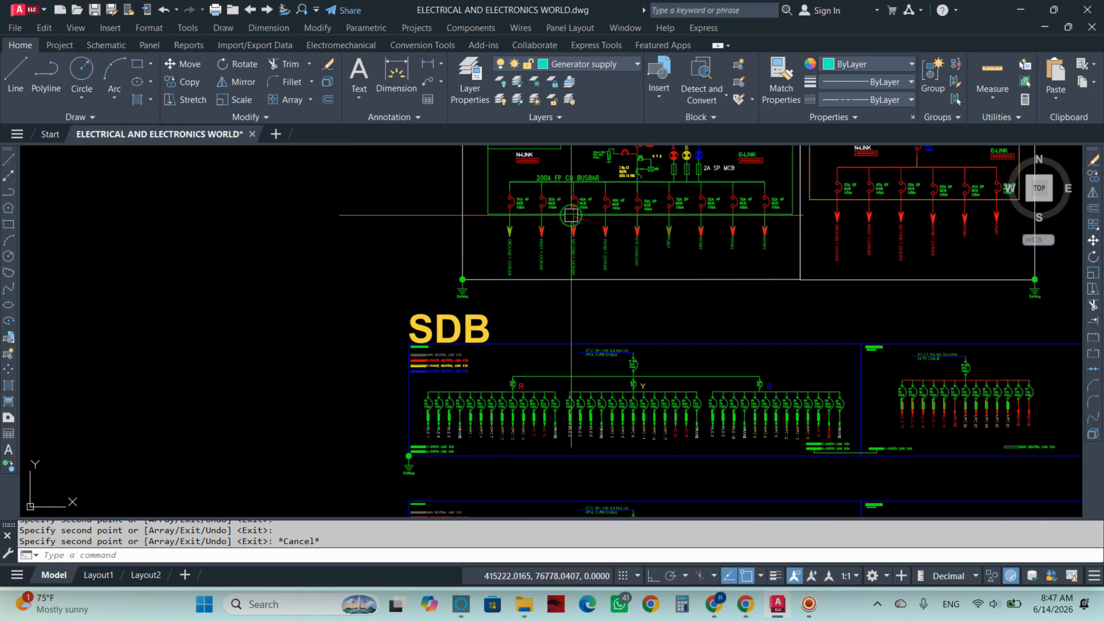
middle_click_drag(567, 327, 567, 329)
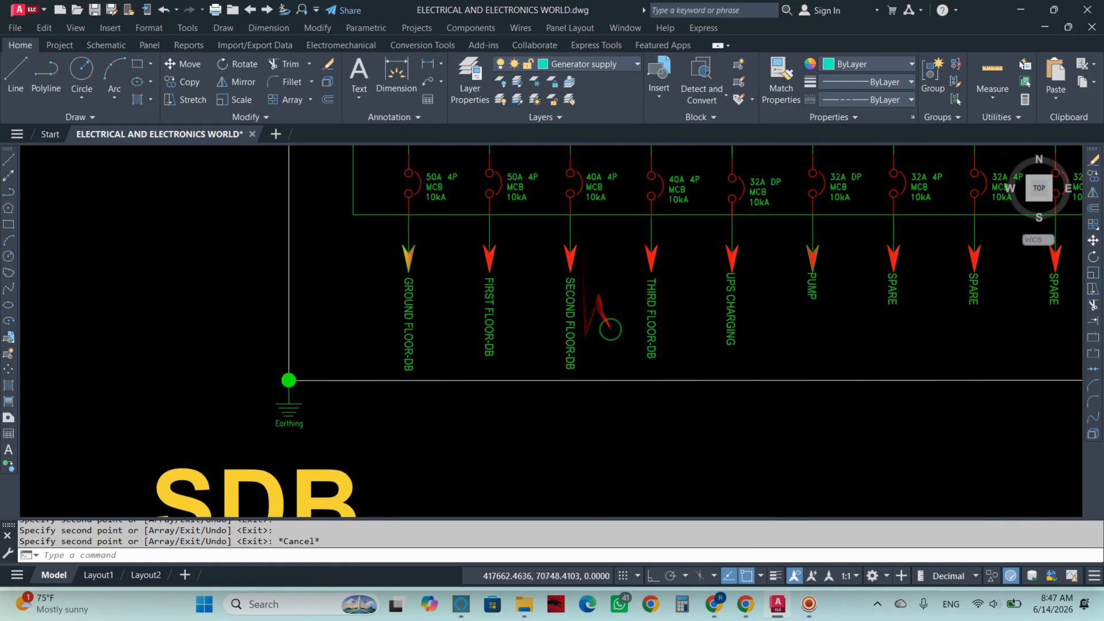
Examine the second floor SDB's neutral links, incoming cable, MCBs and outgoing circuits on the R, Y and B phases.
scroll(609, 329, "down", 6)
scroll(572, 370, "up", 8)
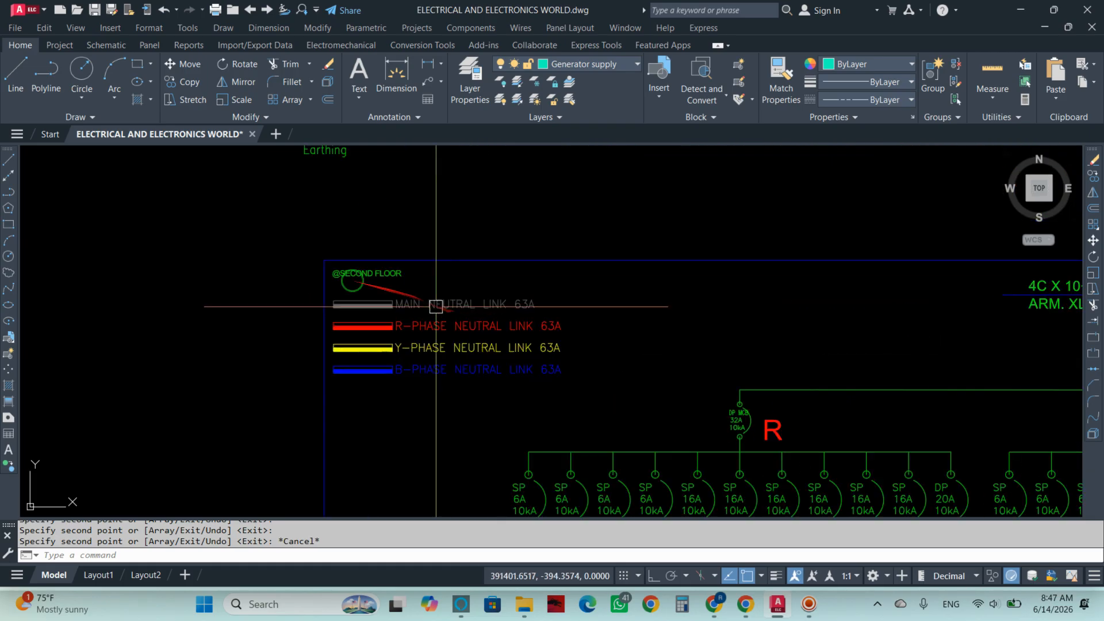
scroll(447, 295, "down", 5)
scroll(619, 345, "up", 4)
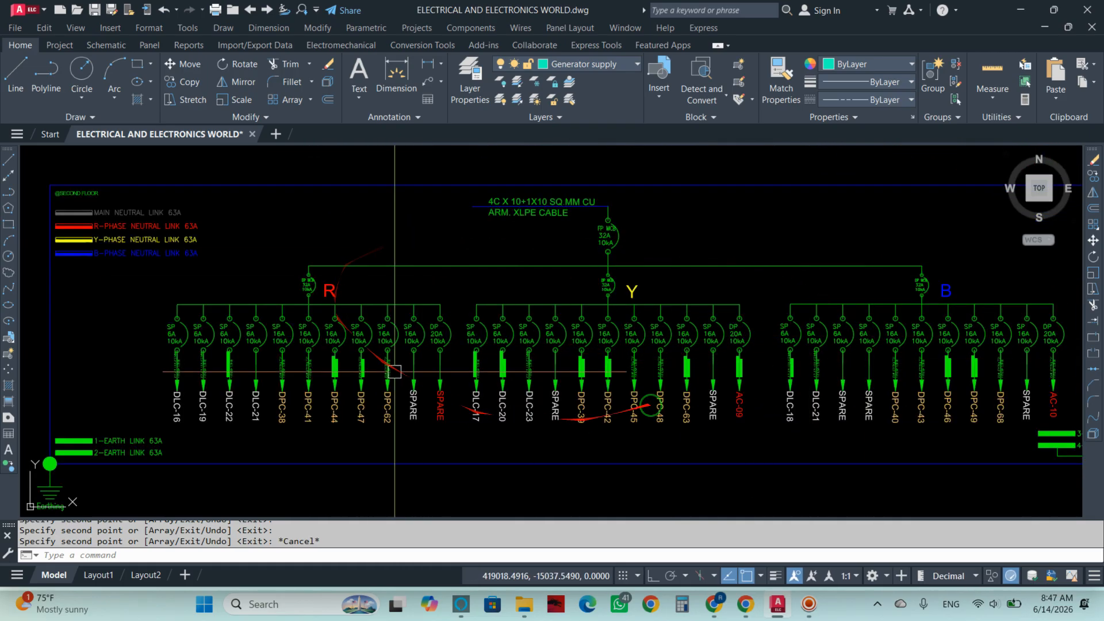
scroll(395, 370, "down", 4)
scroll(611, 229, "up", 5)
scroll(611, 228, "down", 5)
scroll(564, 332, "up", 5)
scroll(565, 332, "up", 4)
scroll(570, 289, "down", 5)
Examine the third floor SDB's main and phase neutral links, incoming cable and FP MCB.
middle_click_drag(587, 384, 587, 172)
scroll(419, 283, "up", 8)
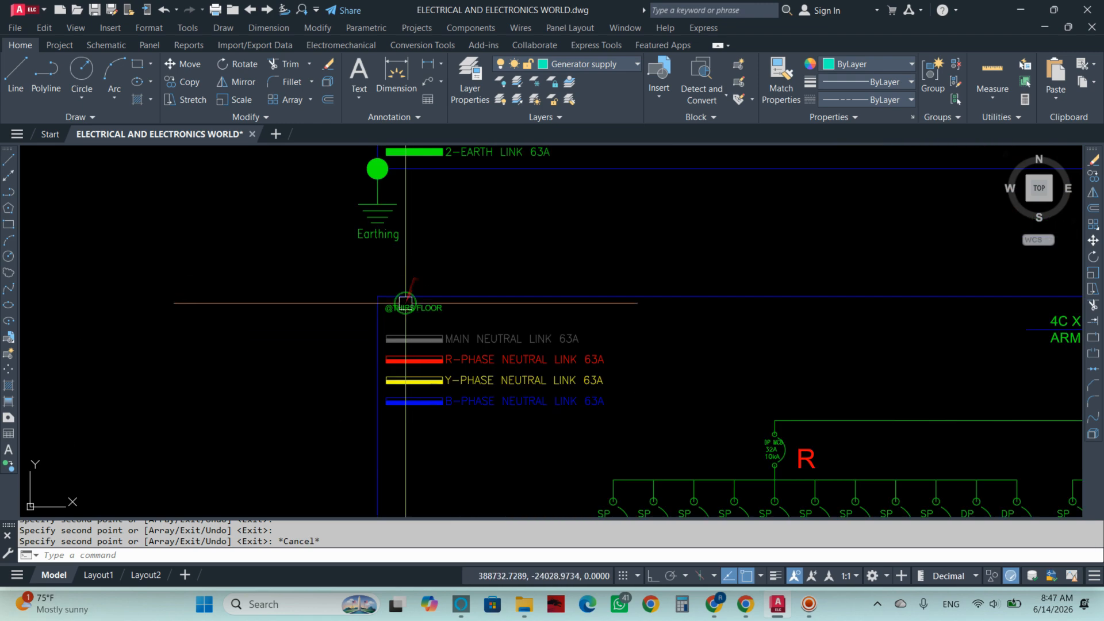
scroll(423, 335, "down", 5)
scroll(552, 313, "up", 5)
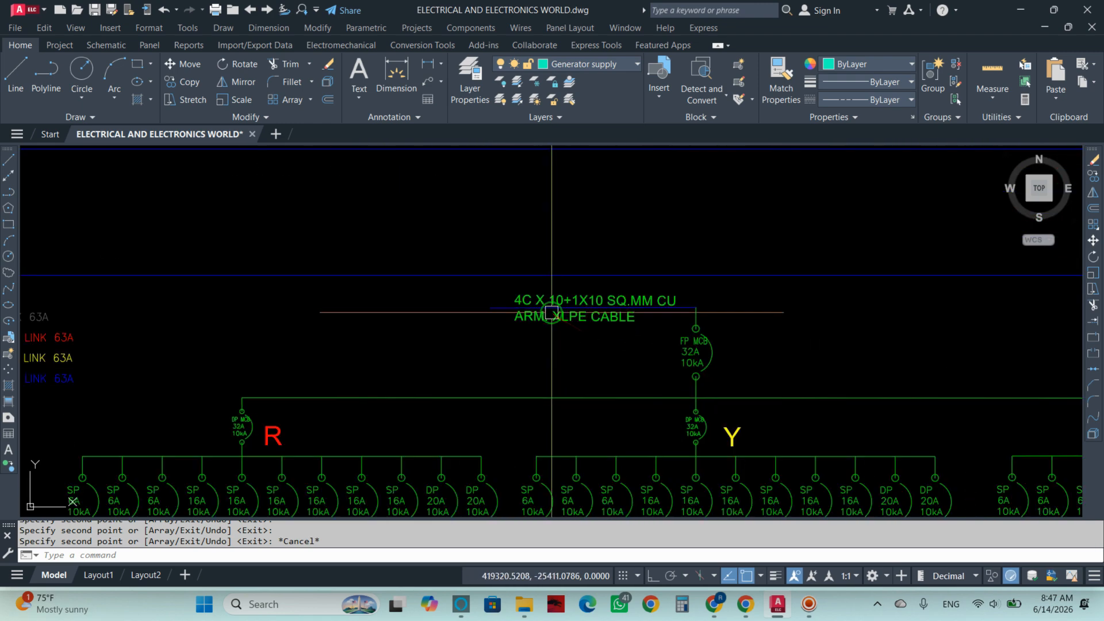
Examine the third floor SDB's outgoing circuits on the R, Y and B phases and its UPS section.
scroll(711, 371, "down", 4)
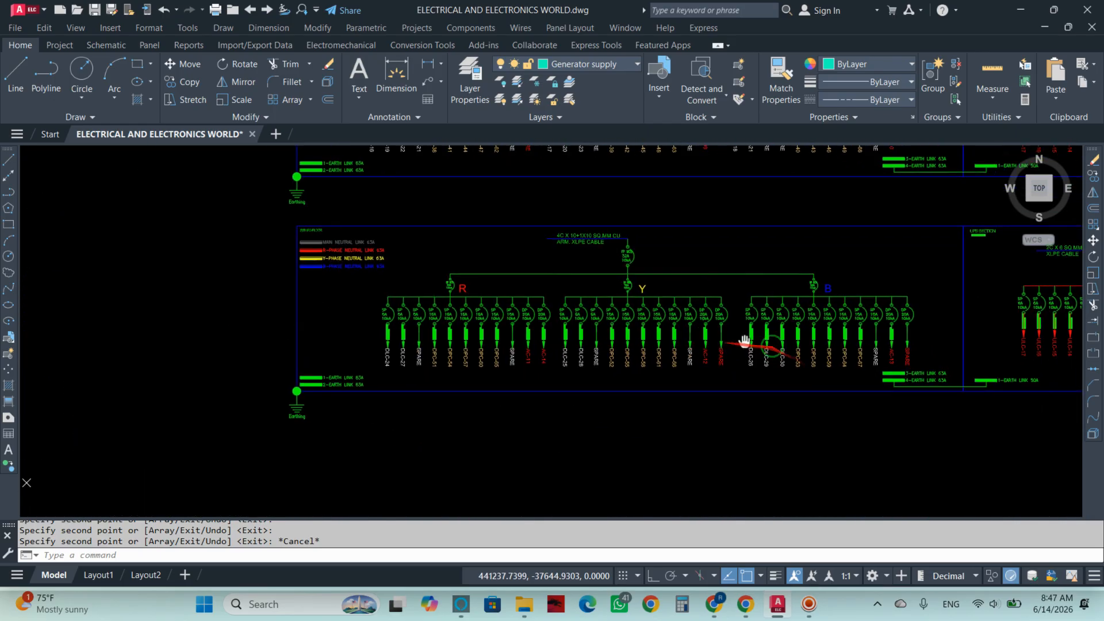
scroll(816, 325, "up", 2)
middle_click_drag(535, 271, 621, 290)
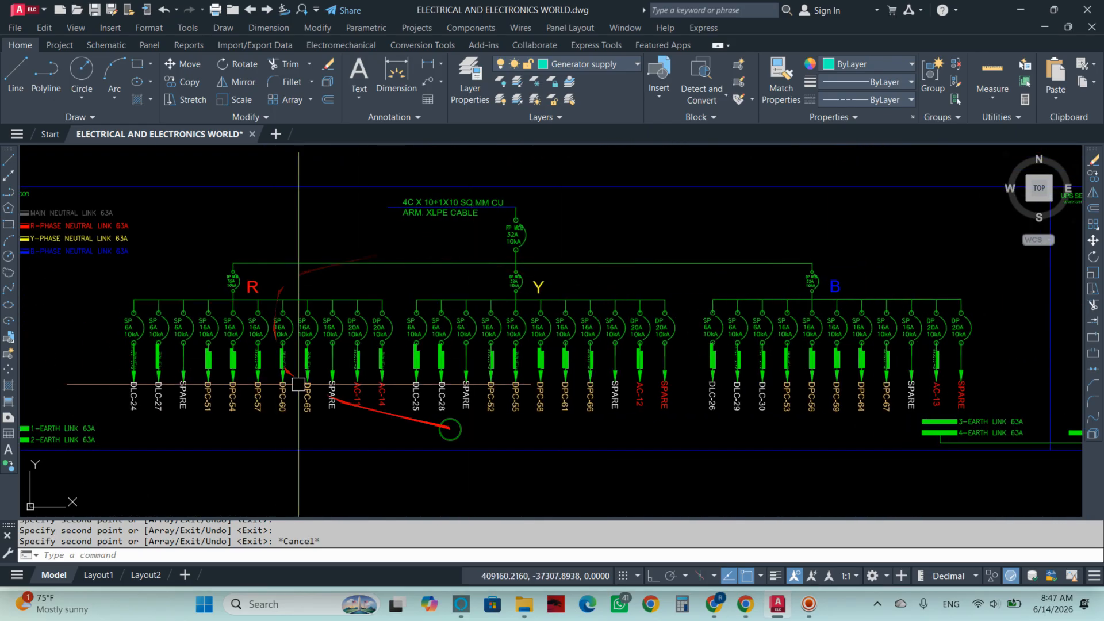
scroll(291, 316, "down", 5)
scroll(653, 301, "up", 7)
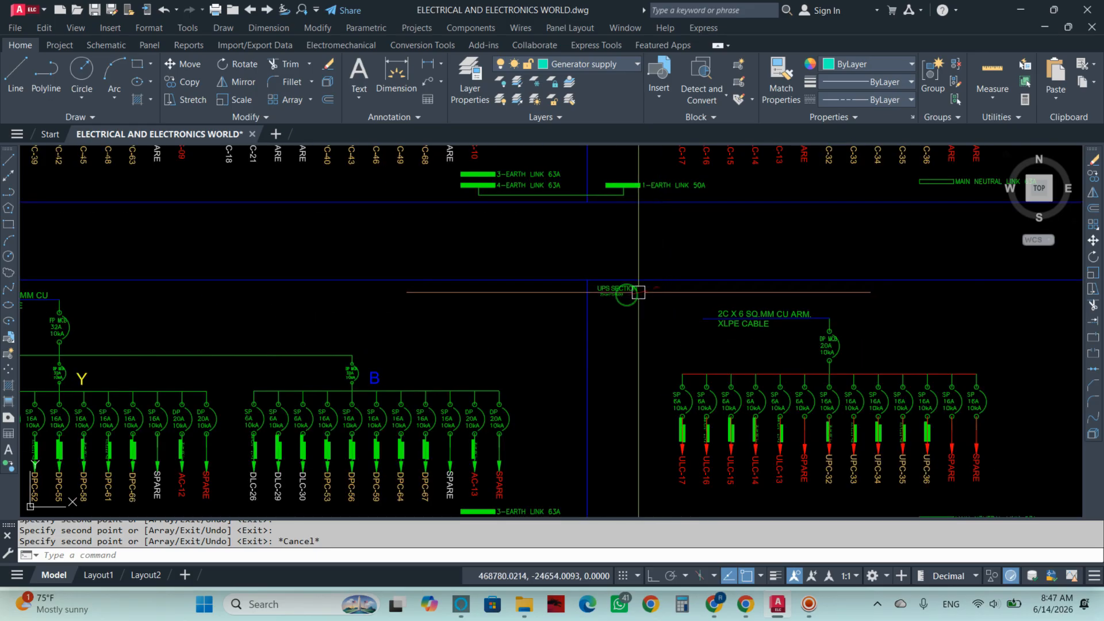
View the complete single line diagram, with the MDB and all four floors' SDBs in one overview.
scroll(805, 334, "down", 6)
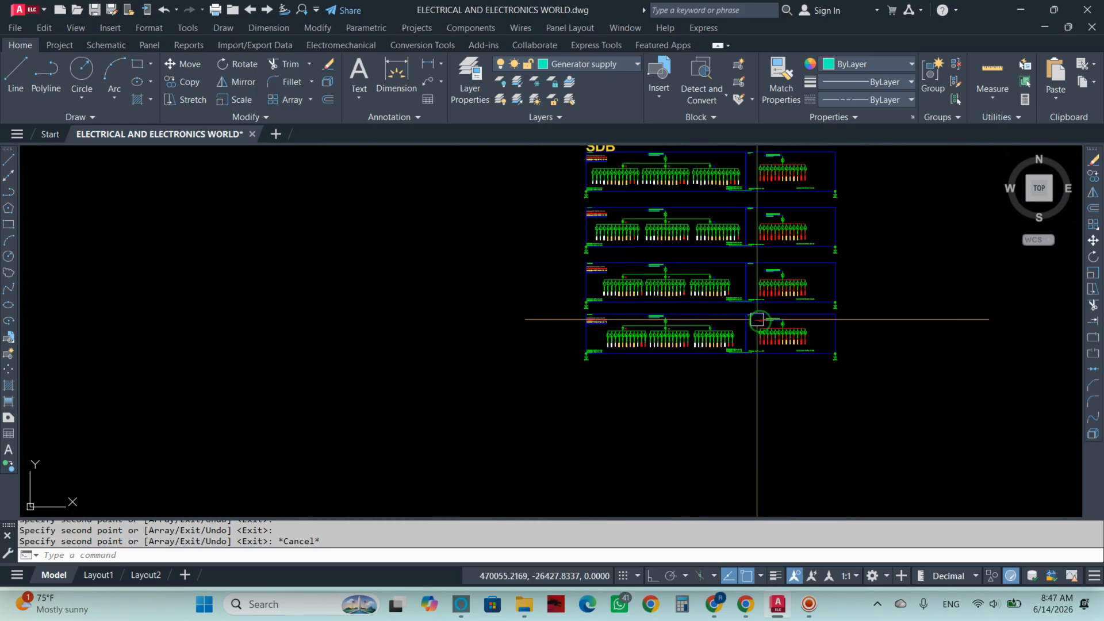
middle_click_drag(752, 345, 651, 381)
scroll(605, 339, "up", 2)
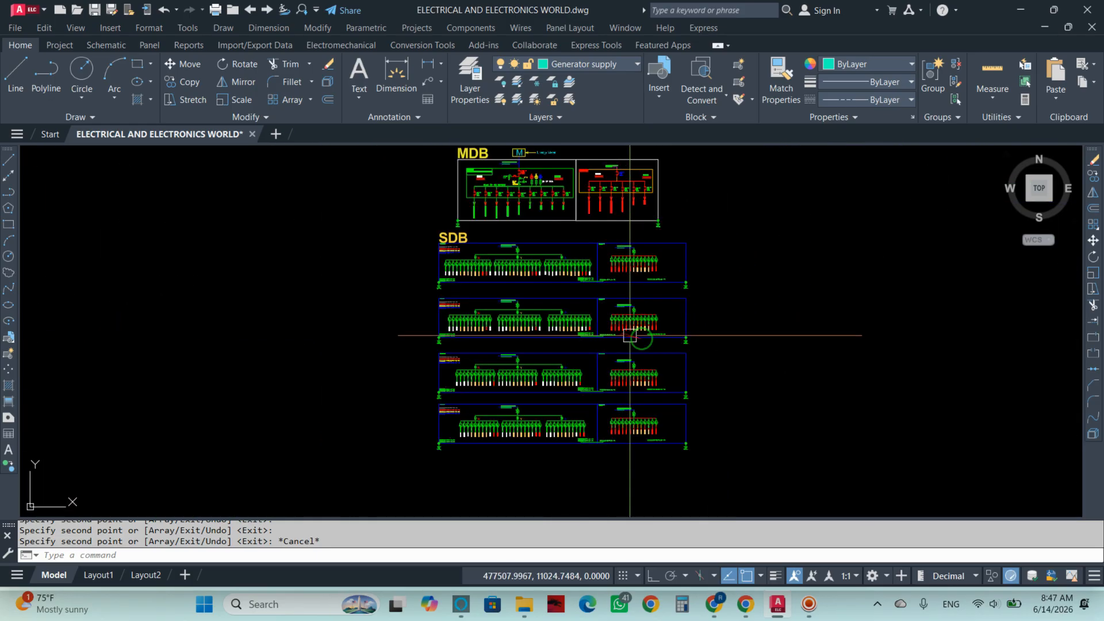
middle_click_drag(643, 339, 645, 357)
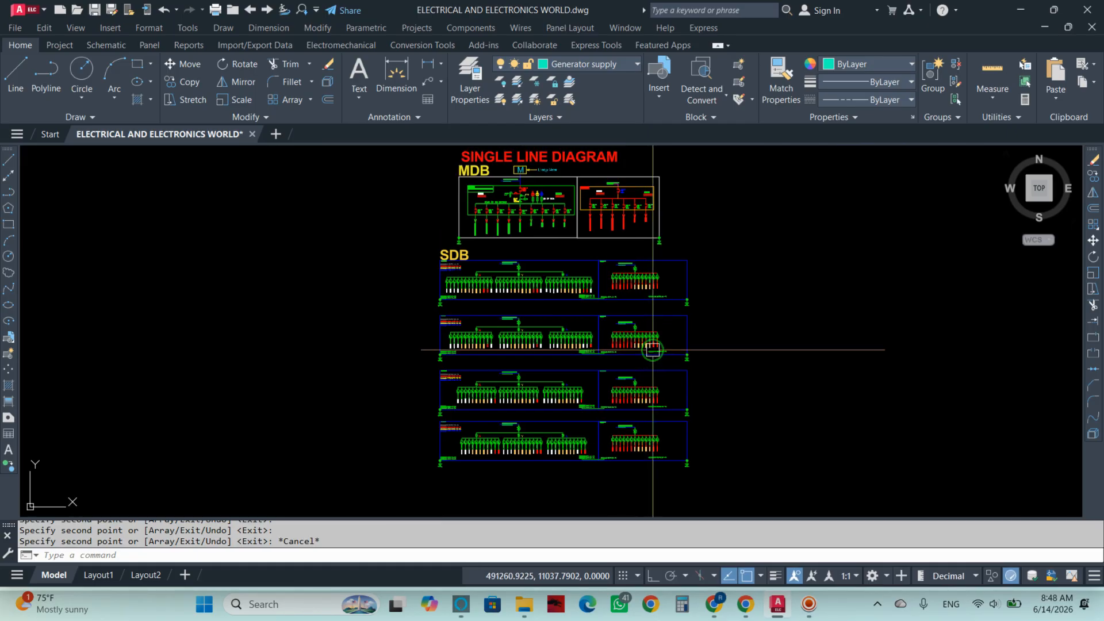